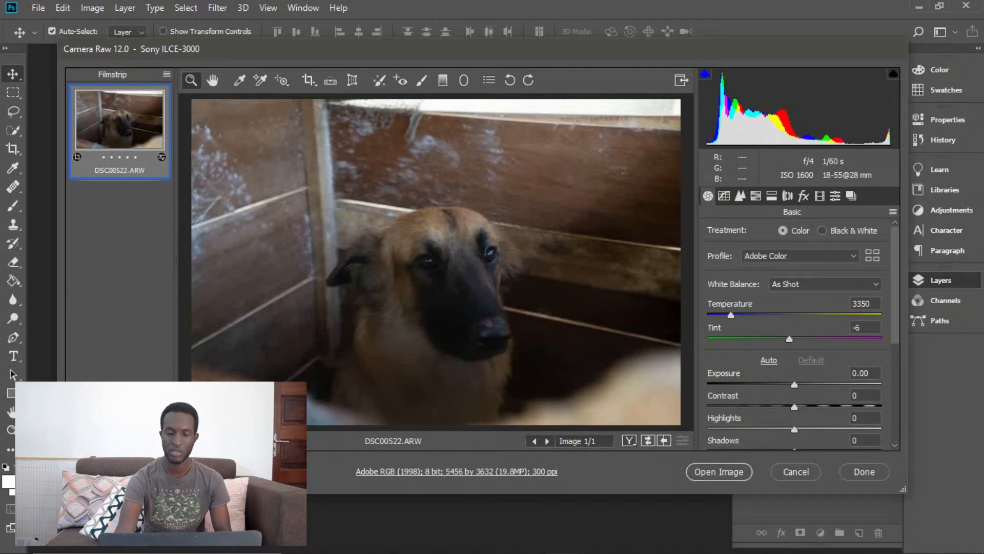
Set the photo's color profile to Adobe Standard
{"action": "left_click", "coordinate": [801, 256]}
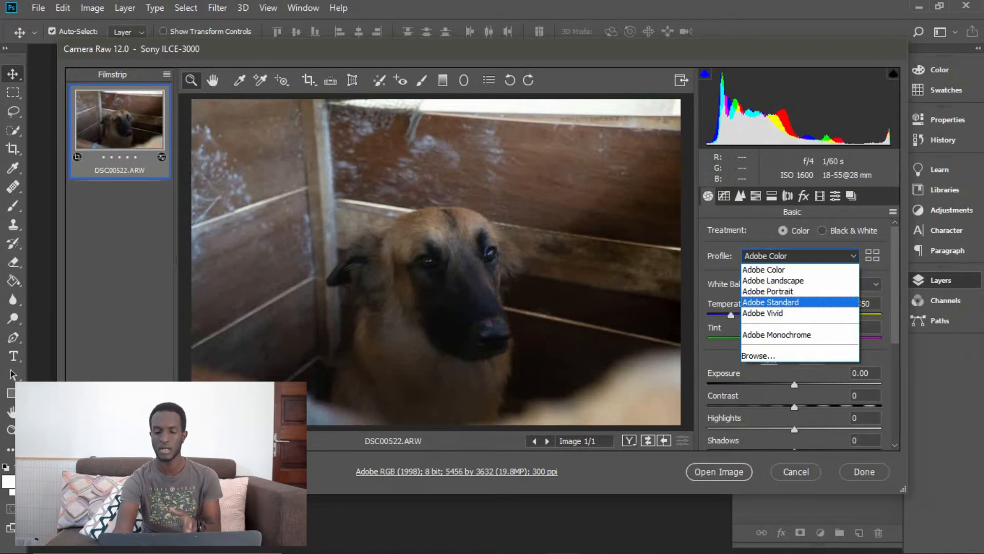
{"action": "key", "text": "Return"}
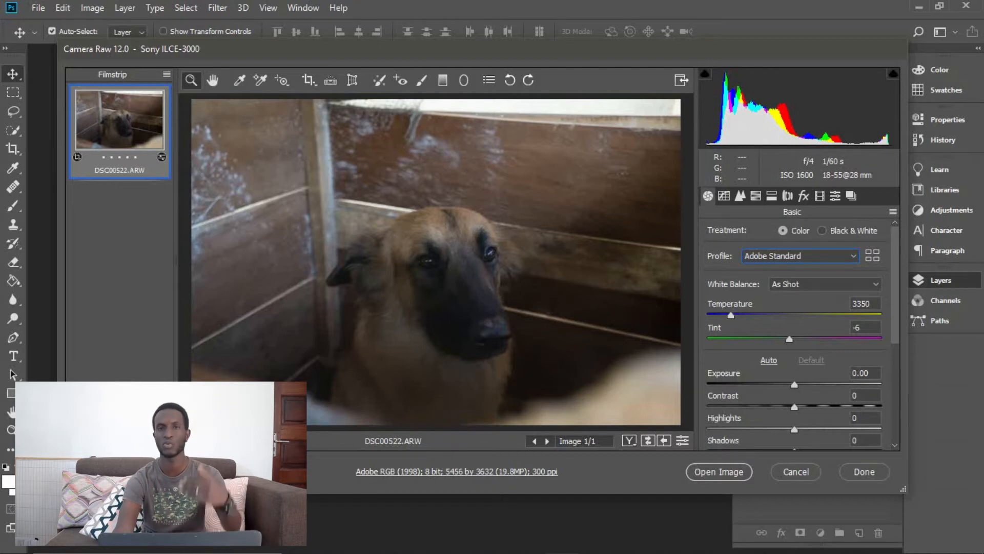
Turn on chromatic aberration removal and lens profile corrections for the photo
{"action": "left_click", "coordinate": [788, 195]}
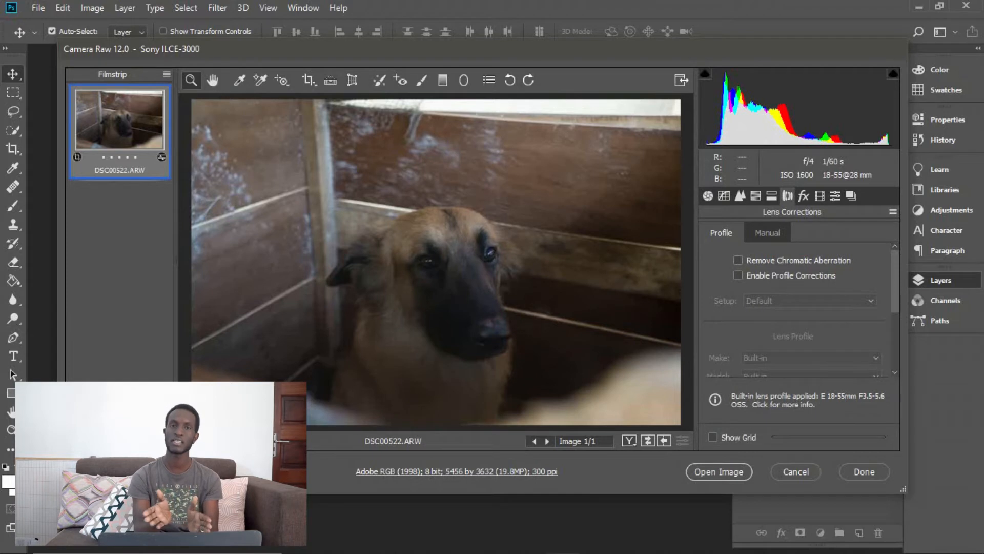
{"action": "left_click", "coordinate": [738, 261]}
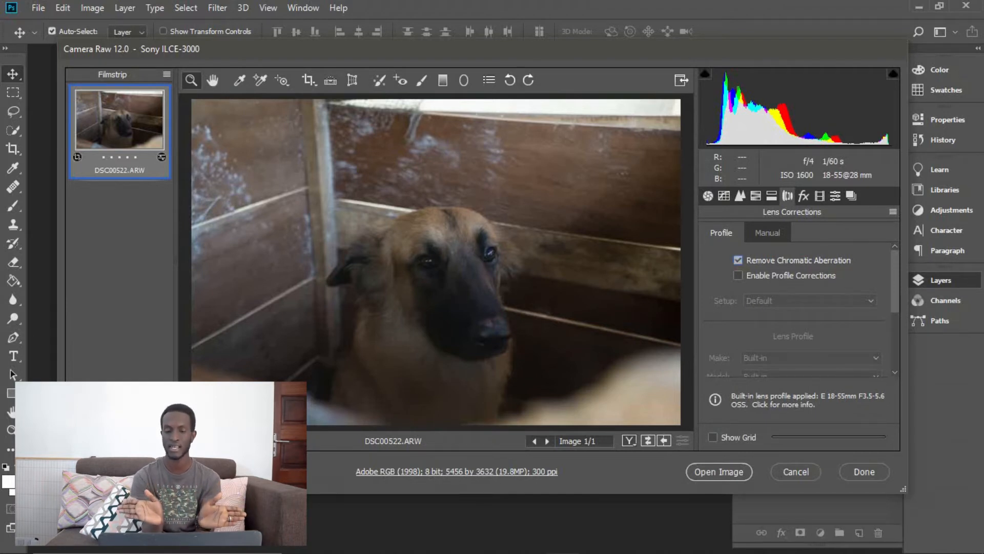
{"action": "left_click", "coordinate": [738, 275]}
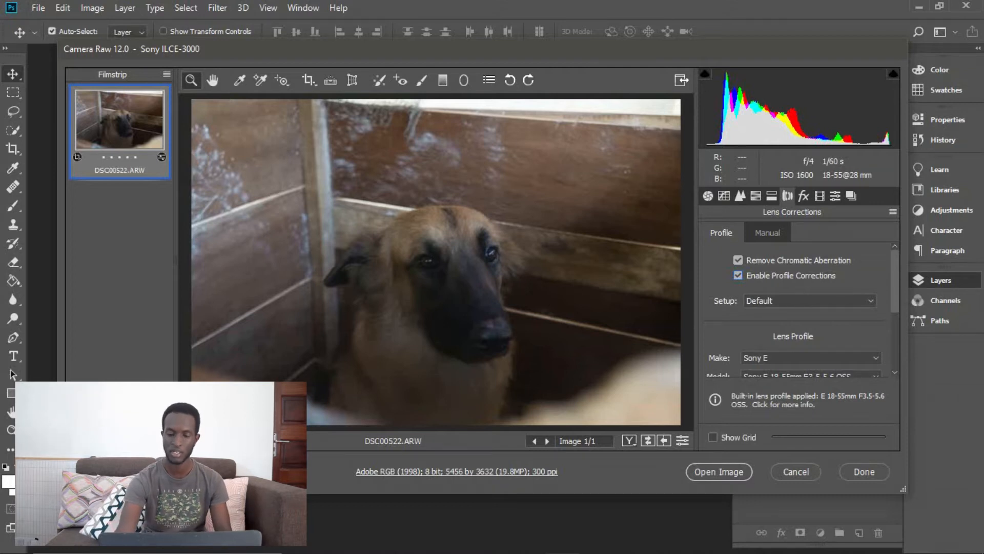
{"action": "scroll", "coordinate": [794, 308], "scroll_direction": "down", "scroll_amount": 2}
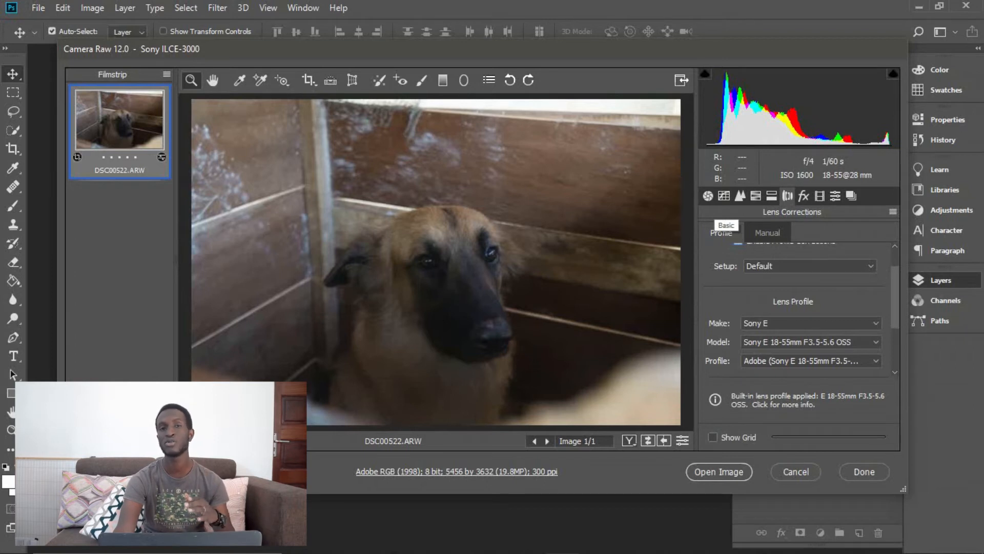
Replace the existing crop with a portrait crop around the dog, about 2867 by 3584 pixels, and apply it
{"action": "left_click", "coordinate": [708, 197]}
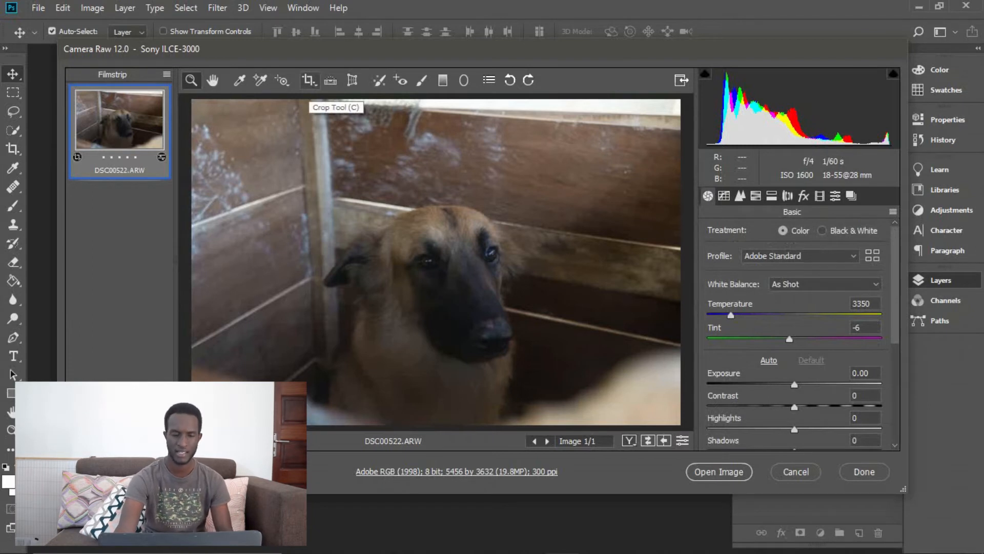
{"action": "left_click", "coordinate": [308, 80]}
{"action": "left_click", "coordinate": [334, 170]}
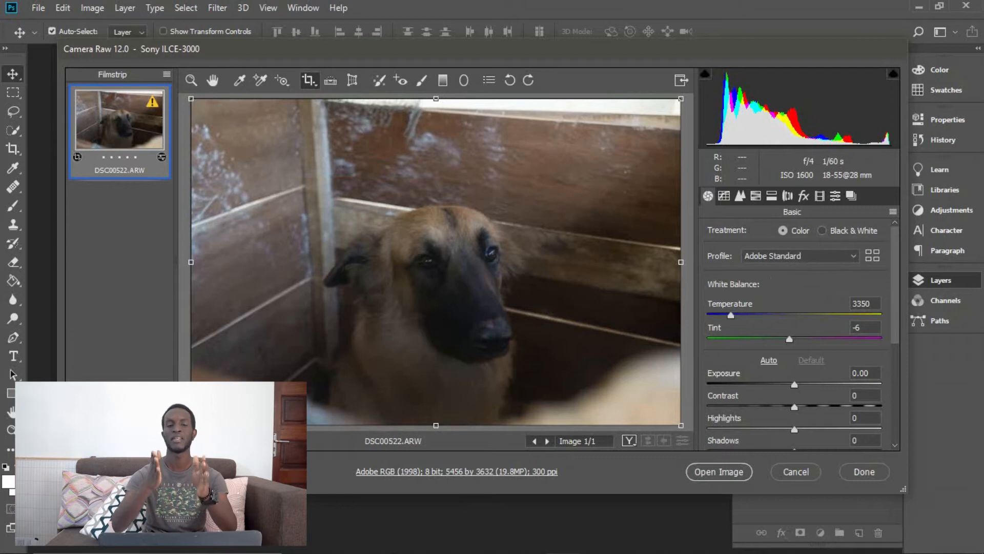
{"action": "key", "text": "Escape"}
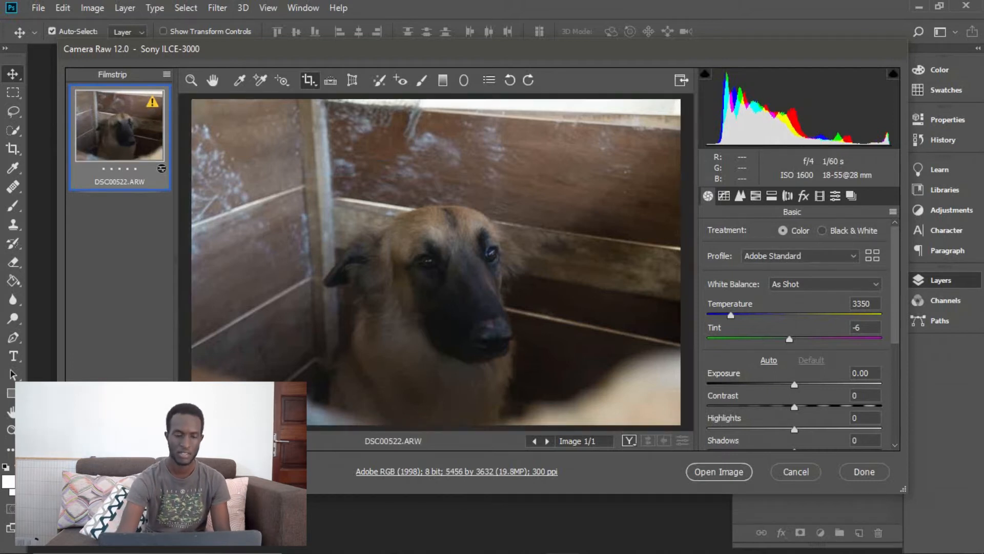
{"action": "left_click_drag", "start_coordinate": [296, 103], "coordinate": [553, 425]}
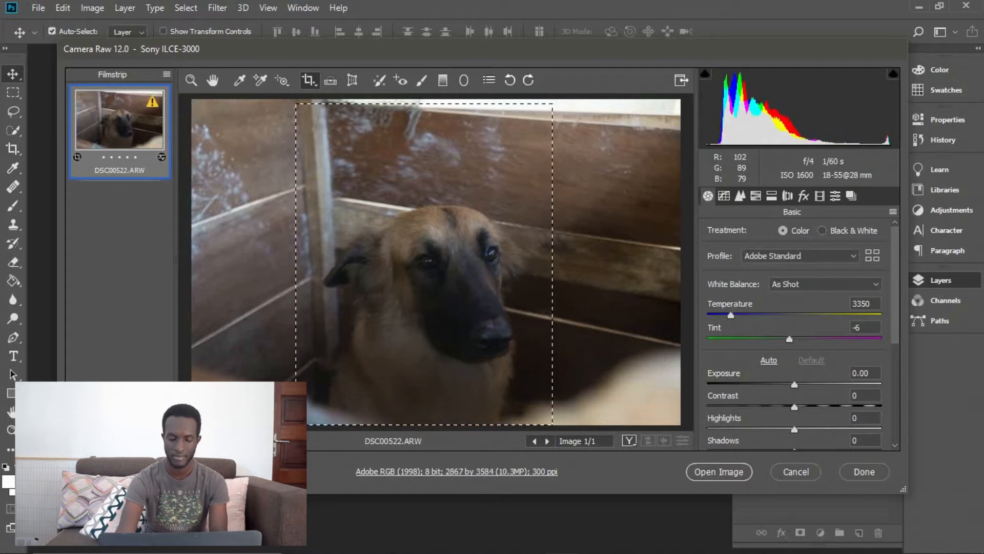
{"action": "mouse_move", "coordinate": [441, 287]}
{"action": "left_mouse_down"}
{"action": "mouse_move", "coordinate": [462, 288]}
{"action": "mouse_move", "coordinate": [454, 287]}
{"action": "left_mouse_up"}
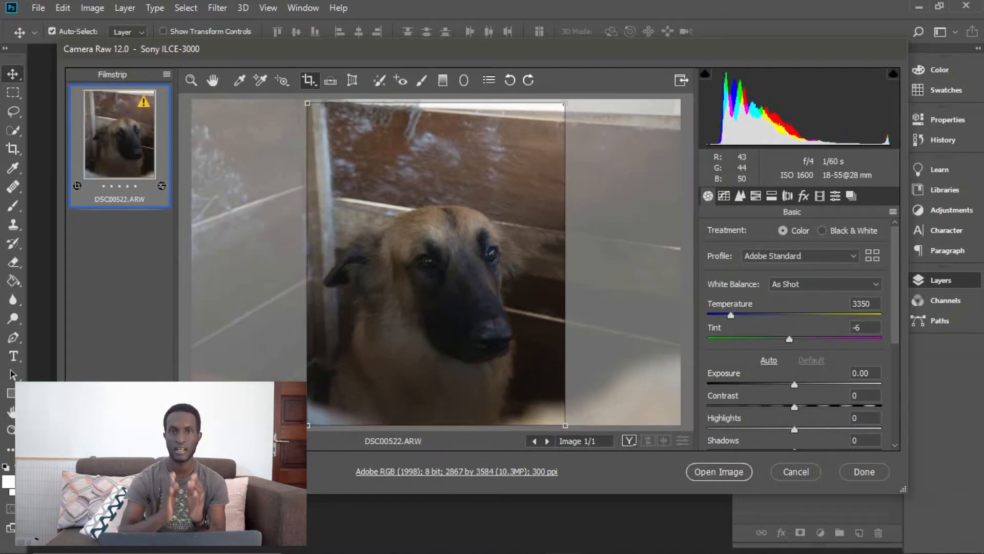
{"action": "key", "text": "z"}
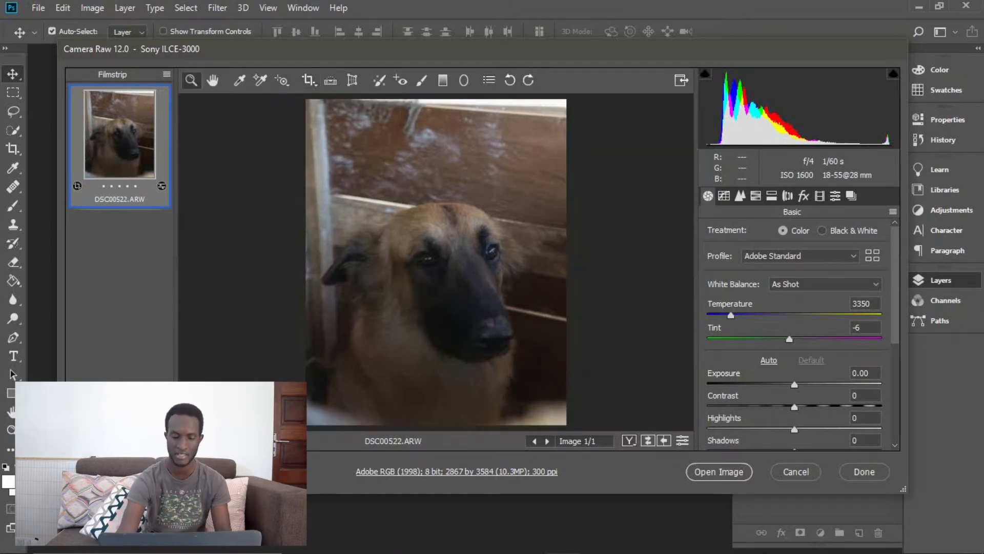
Warm the photo's white balance by raising the temperature to 4250
{"action": "scroll", "coordinate": [794, 334], "scroll_direction": "down", "scroll_amount": 2}
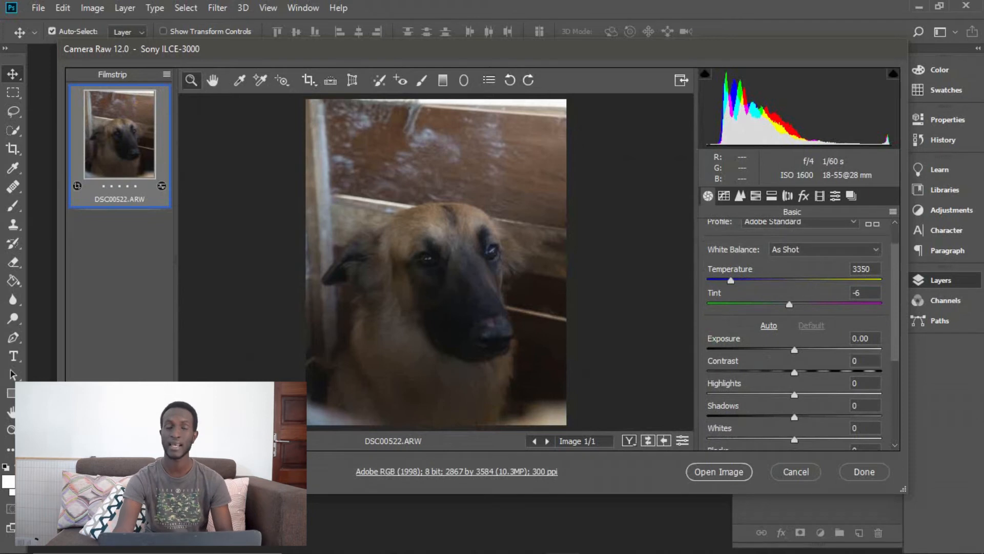
{"action": "scroll", "coordinate": [794, 333], "scroll_direction": "down", "scroll_amount": 2}
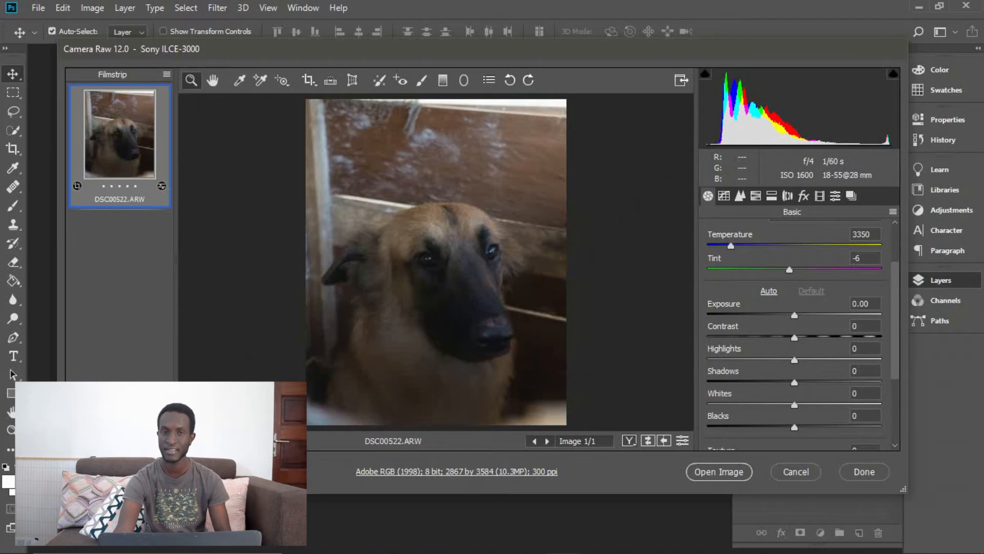
{"action": "left_click_drag", "start_coordinate": [731, 246], "coordinate": [742, 246]}
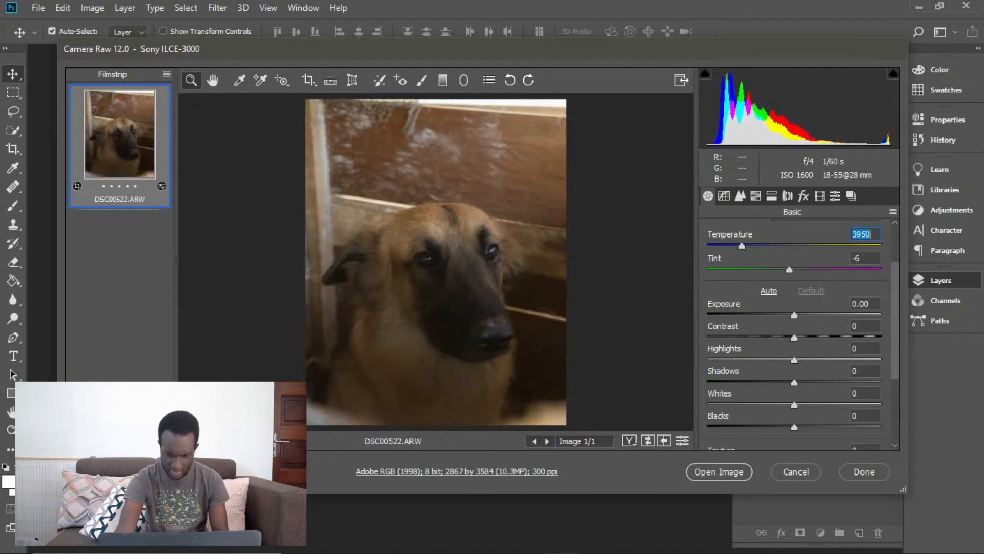
{"action": "left_click_drag", "start_coordinate": [741, 246], "coordinate": [747, 246]}
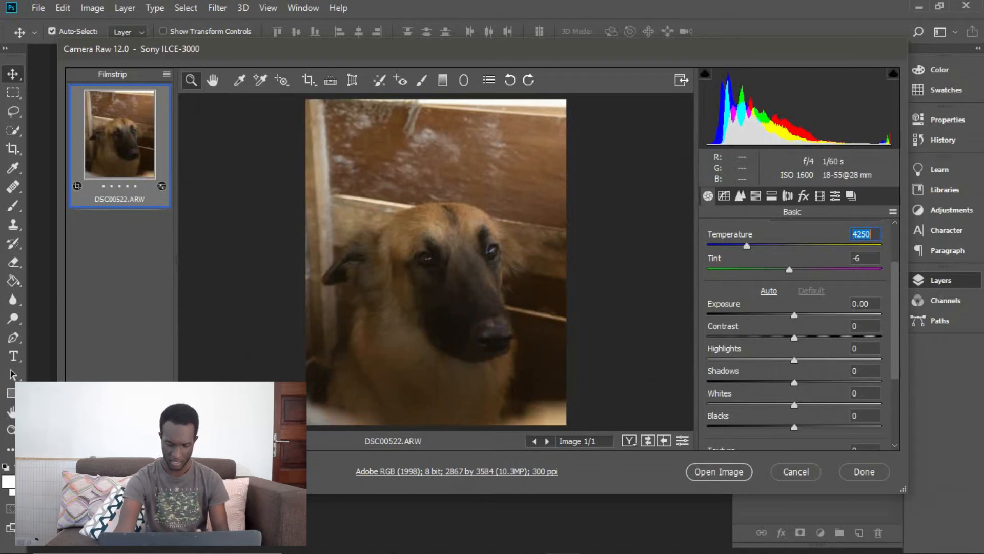
Set the contrast to +14 and the highlights to -98
{"action": "left_click_drag", "start_coordinate": [795, 338], "coordinate": [806, 338]}
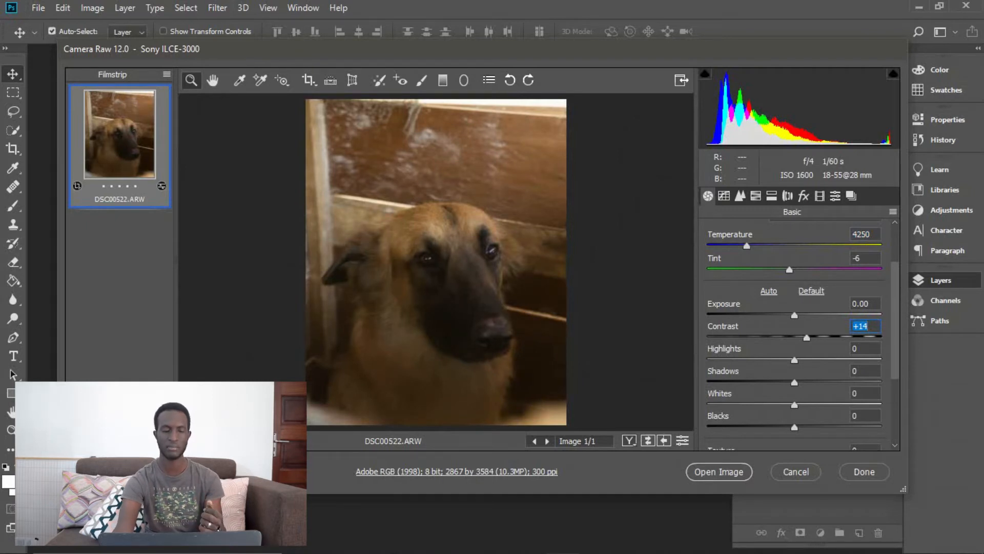
{"action": "left_click_drag", "start_coordinate": [795, 361], "coordinate": [710, 360]}
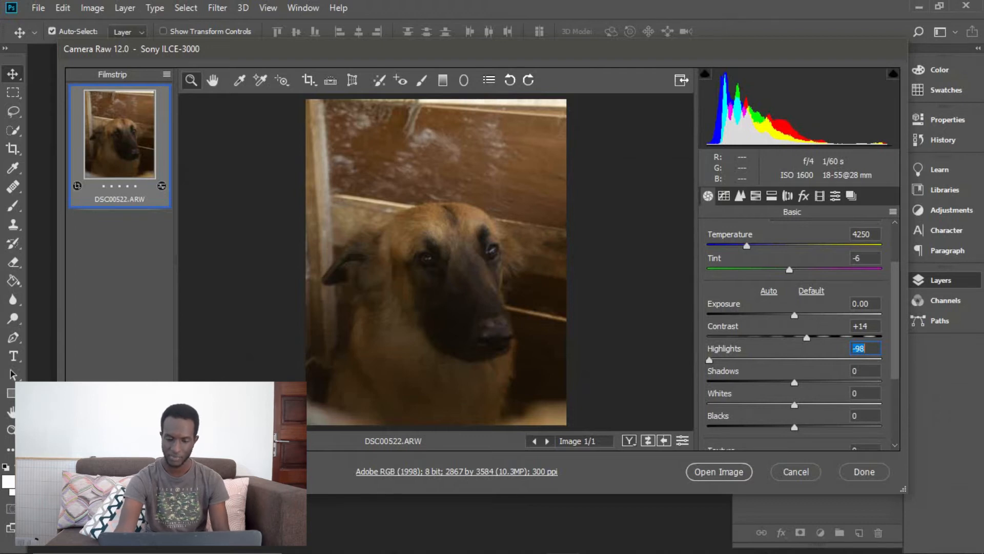
Set the shadows to +37 and the blacks to -19
{"action": "key", "text": "Tab"}
{"action": "type", "text": "33"}
{"action": "key", "text": "Return"}
{"action": "key", "text": "Up"}
{"action": "key", "text": "Up"}
{"action": "key", "text": "Up"}
{"action": "key", "text": "Up"}
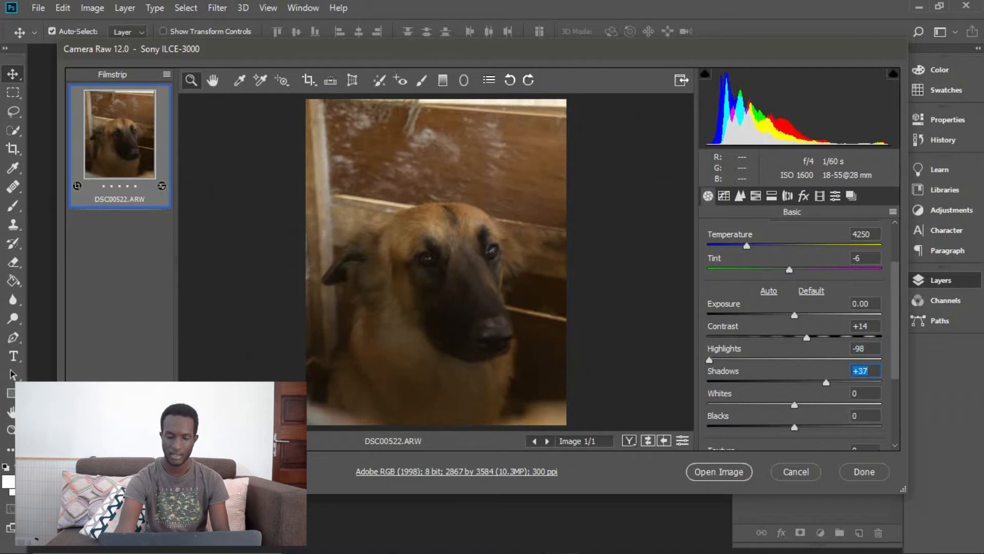
{"action": "key", "text": "Tab"}
{"action": "key", "text": "Tab"}
{"action": "type", "text": "-19"}
{"action": "key", "text": "Return"}
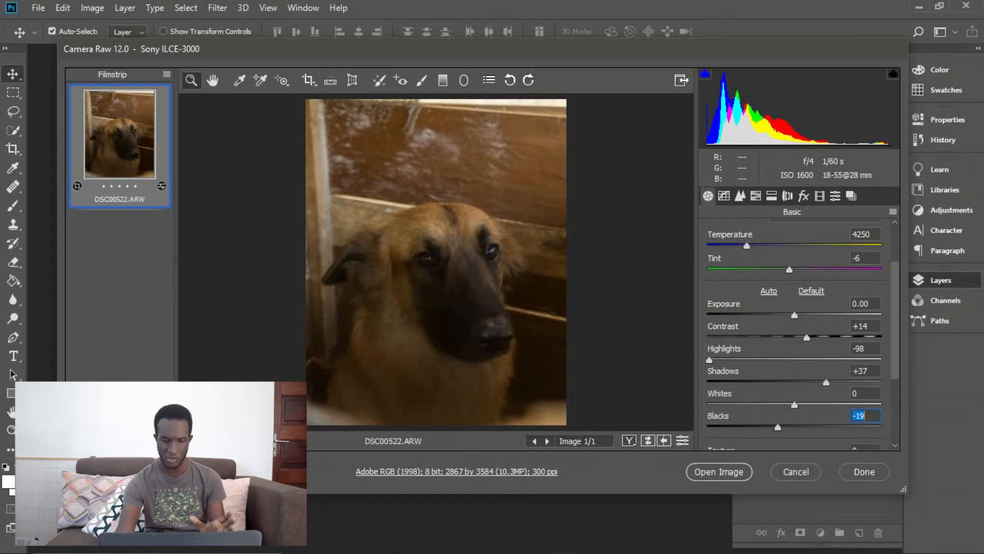
Set the dehaze amount to +8
{"action": "scroll", "coordinate": [794, 333], "scroll_direction": "down", "scroll_amount": 1}
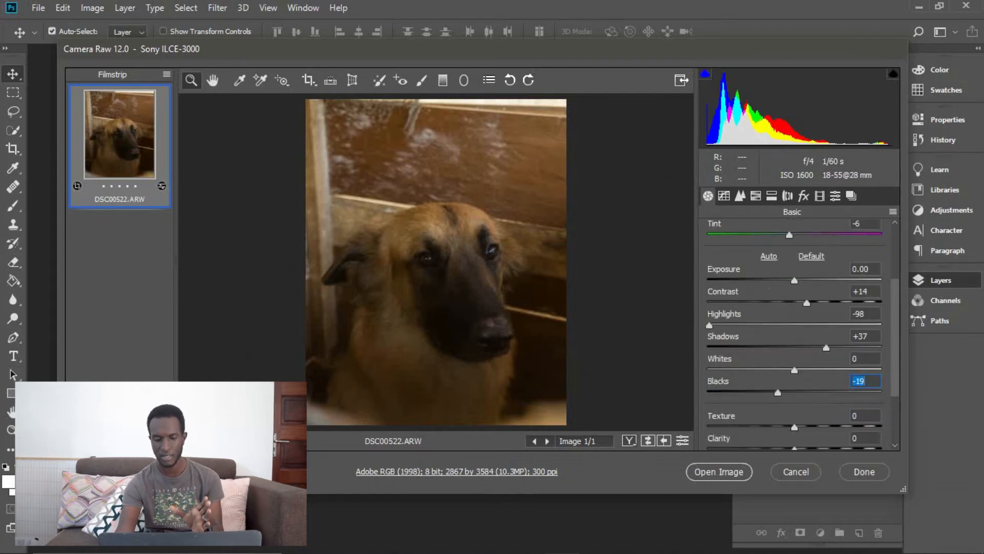
{"action": "scroll", "coordinate": [793, 333], "scroll_direction": "down", "scroll_amount": 2}
{"action": "left_click_drag", "start_coordinate": [795, 403], "coordinate": [801, 403]}
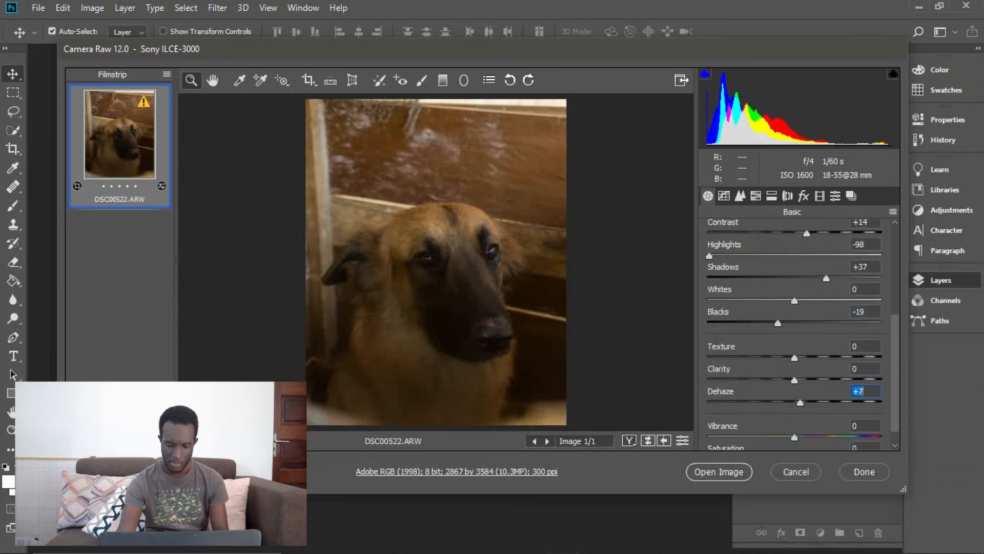
{"action": "key", "text": "Up"}
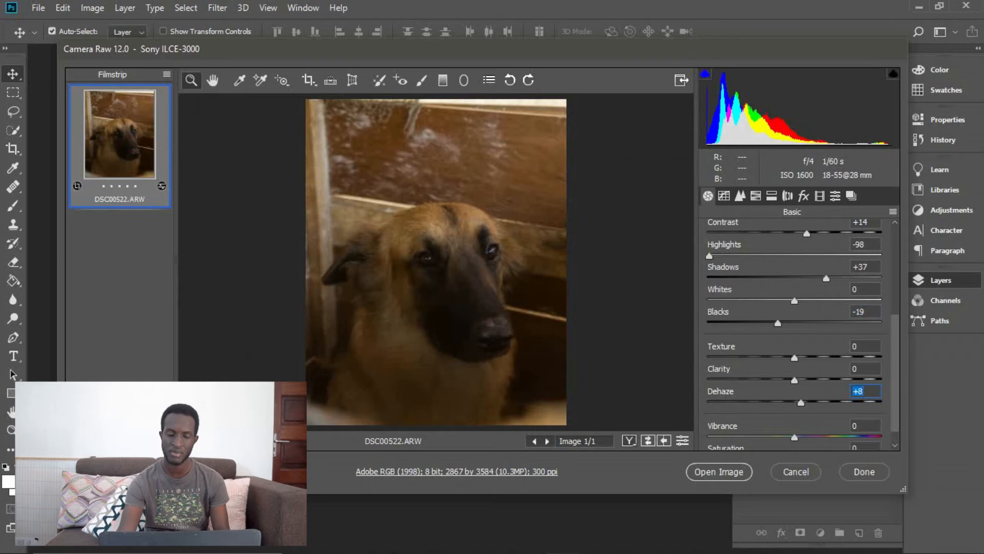
{"action": "scroll", "coordinate": [802, 335], "scroll_direction": "down", "scroll_amount": 1}
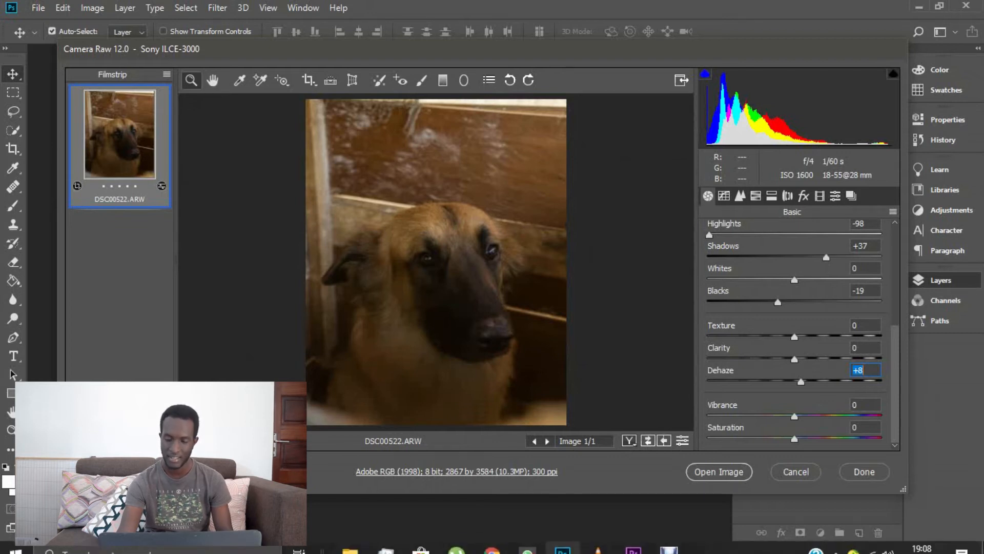
Add three control points to the RGB point tone curve, at its lower quarter, middle and upper quarter
{"action": "left_click", "coordinate": [724, 196]}
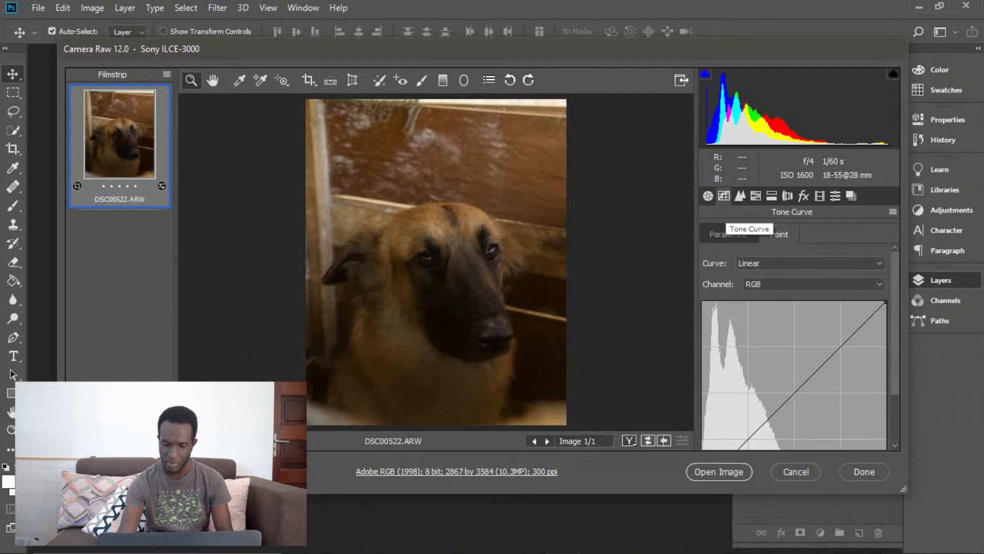
{"action": "scroll", "coordinate": [794, 349], "scroll_direction": "down", "scroll_amount": 1}
{"action": "scroll", "coordinate": [794, 349], "scroll_direction": "down", "scroll_amount": 1}
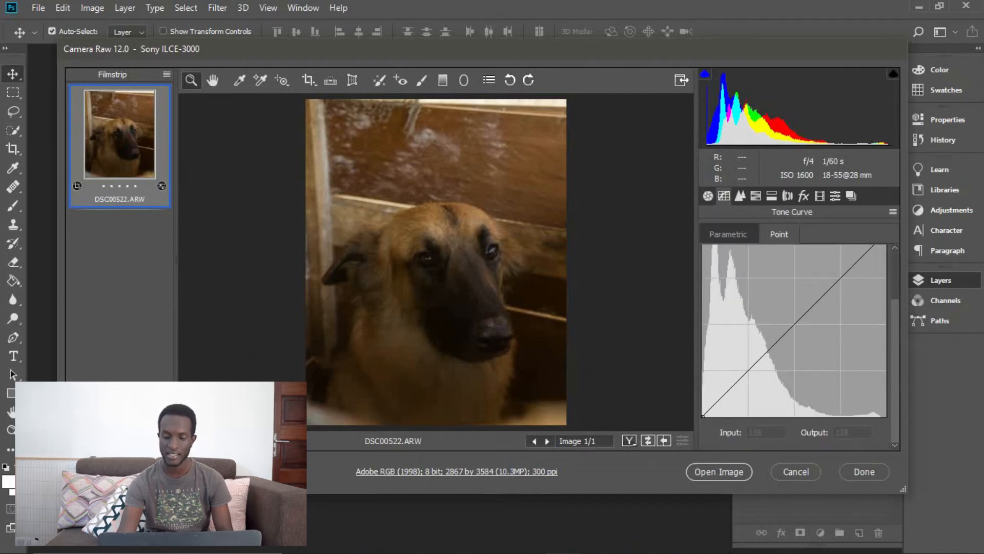
{"action": "left_click", "coordinate": [795, 325]}
{"action": "left_click", "coordinate": [750, 369]}
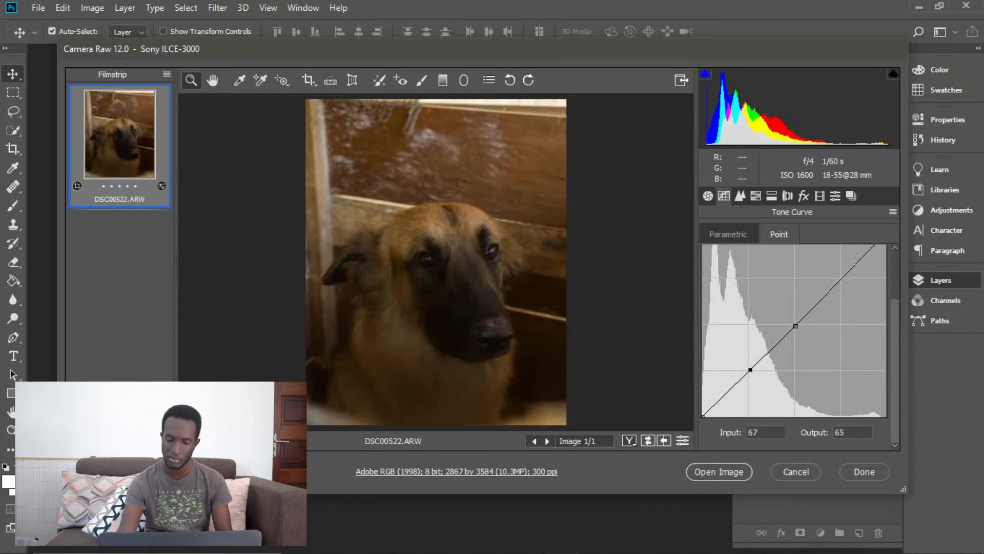
{"action": "left_click", "coordinate": [841, 280]}
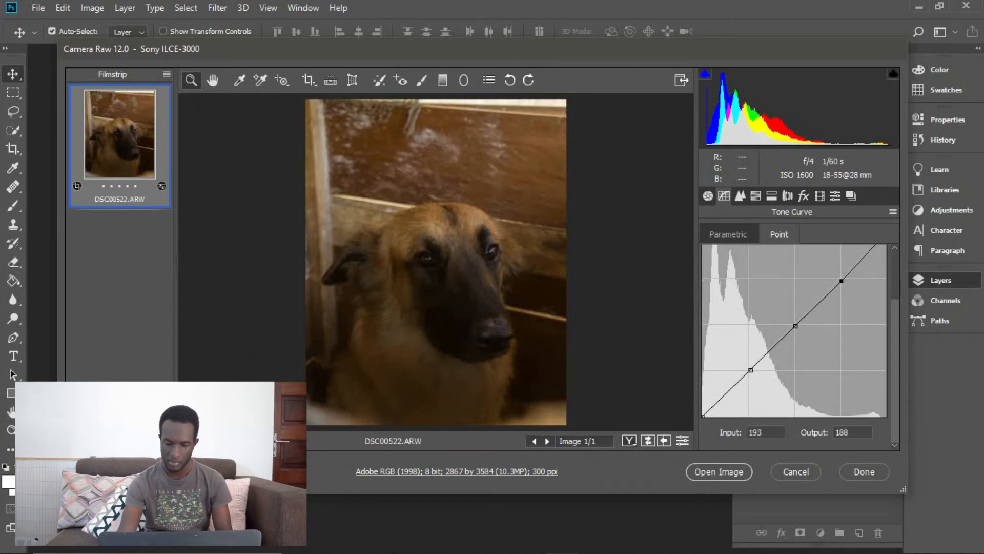
Shape the tone curve into an S, moving the lower point to input 73, output 55 and the upper point to input 186, output 203
{"action": "left_click_drag", "start_coordinate": [751, 370], "coordinate": [752, 375]}
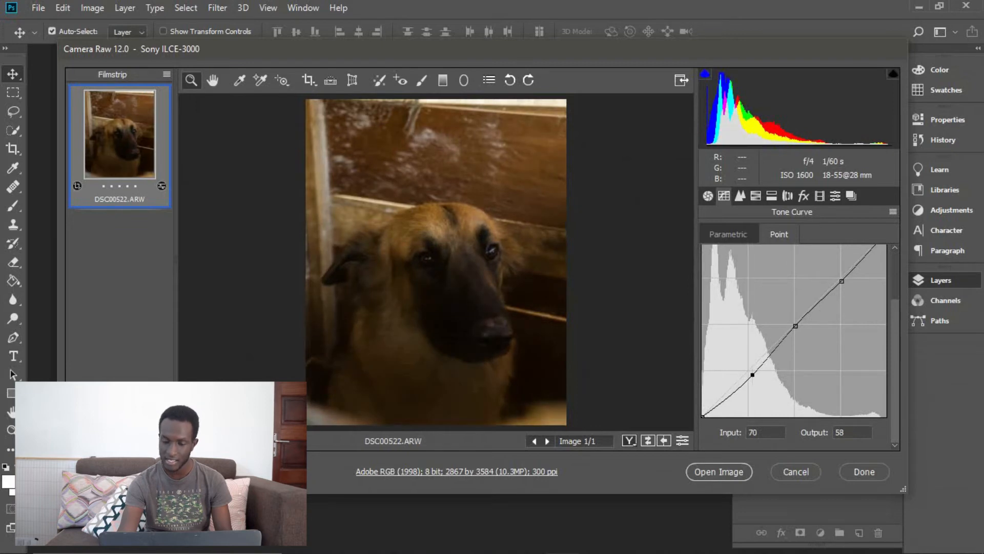
{"action": "left_click_drag", "start_coordinate": [841, 280], "coordinate": [836, 275]}
{"action": "key", "text": "Up"}
{"action": "key", "text": "Up"}
{"action": "key", "text": "Up"}
{"action": "key", "text": "Up"}
{"action": "key", "text": "Up"}
{"action": "key", "text": "Up"}
{"action": "key", "text": "Up"}
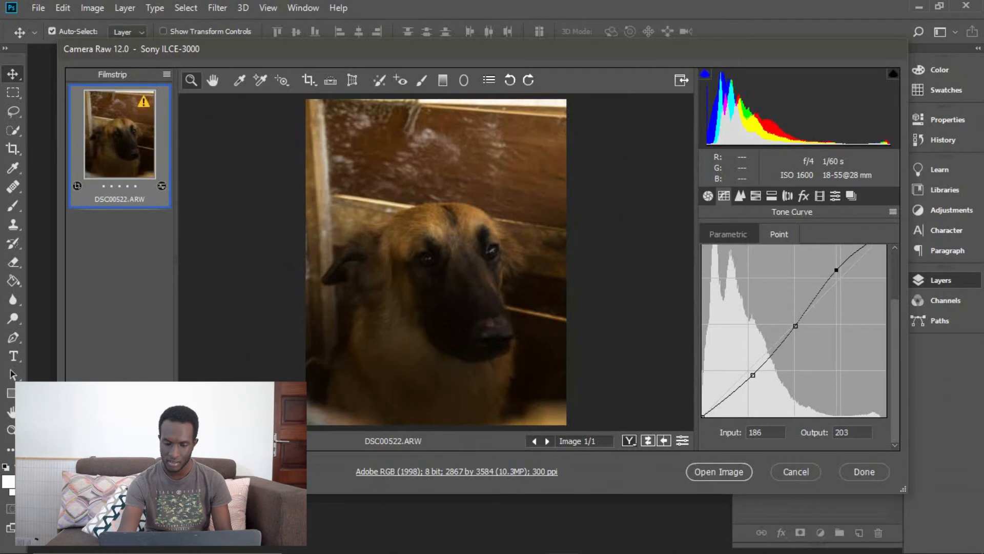
{"action": "left_click_drag", "start_coordinate": [754, 375], "coordinate": [755, 377]}
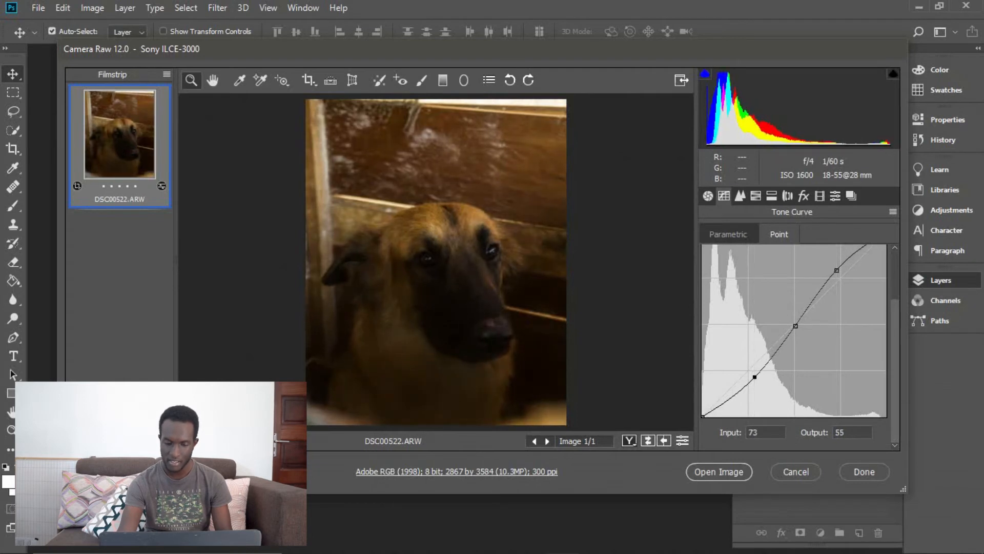
Raise the tone curve's black point to output 8 and add a dark-tone point at input 42, output 27
{"action": "left_click_drag", "start_coordinate": [703, 416], "coordinate": [703, 411]}
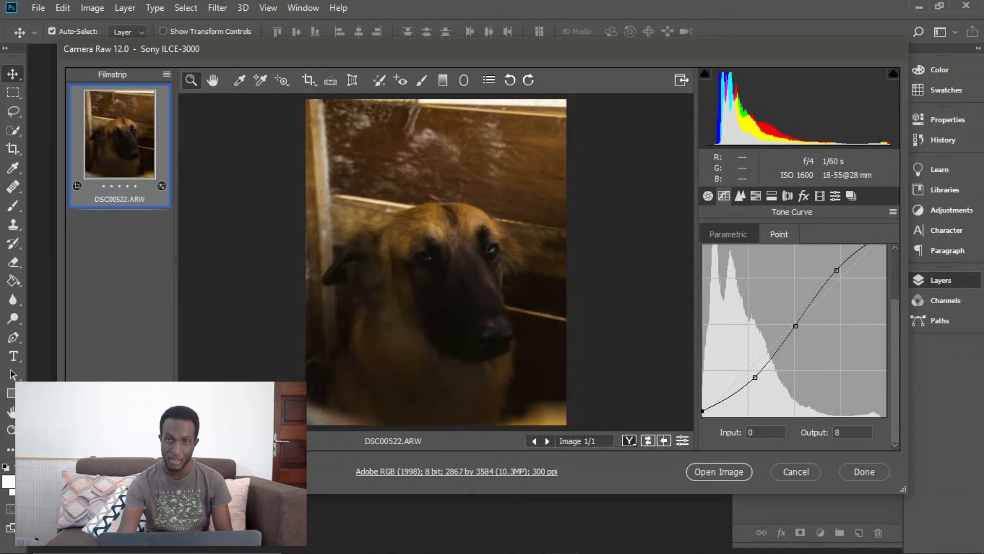
{"action": "left_click_drag", "start_coordinate": [732, 394], "coordinate": [732, 397]}
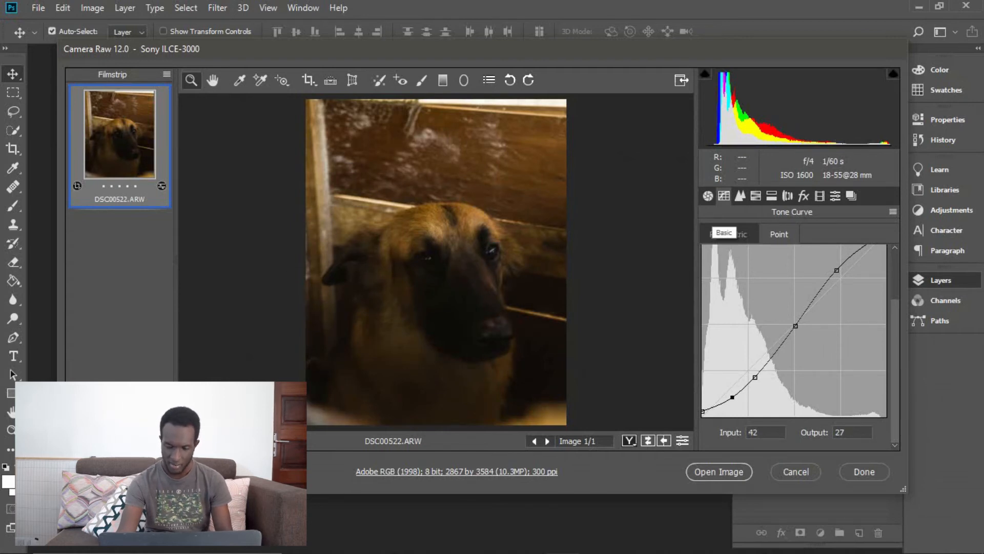
Raise the shadows in the basic adjustments to +73
{"action": "left_click", "coordinate": [708, 196]}
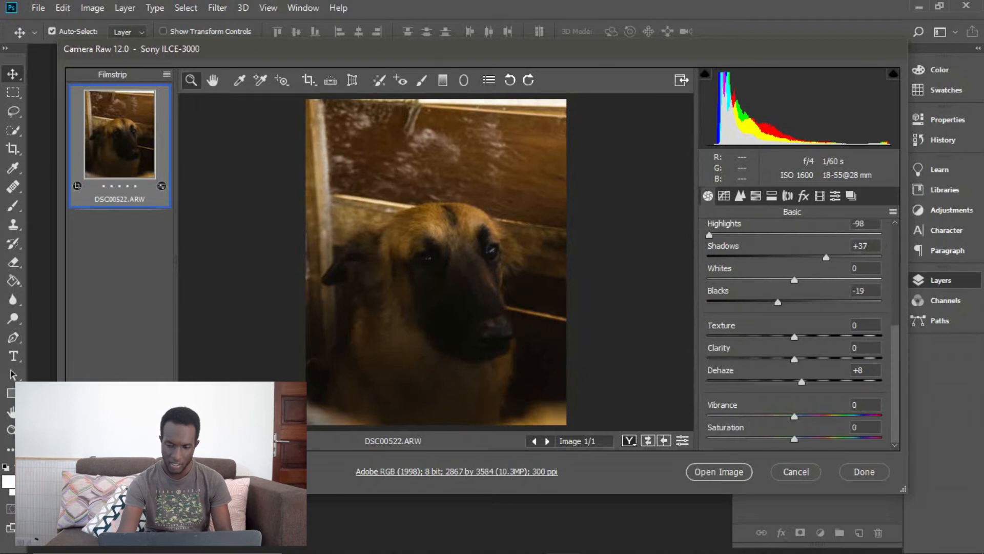
{"action": "left_click_drag", "start_coordinate": [826, 257], "coordinate": [857, 258]}
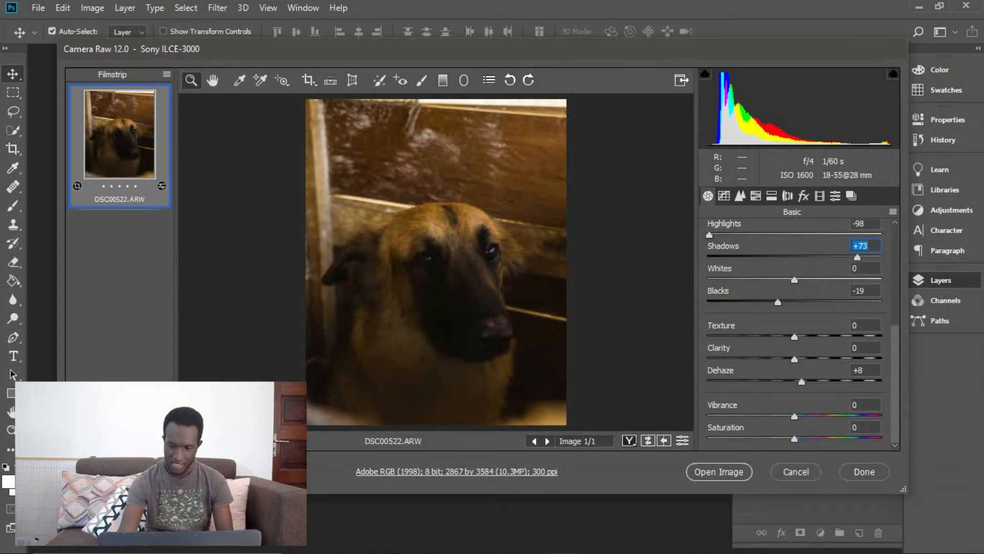
Raise the exposure to +0.55 and reduce the saturation of the yellows to -44
{"action": "scroll", "coordinate": [795, 333], "scroll_direction": "up", "scroll_amount": 4}
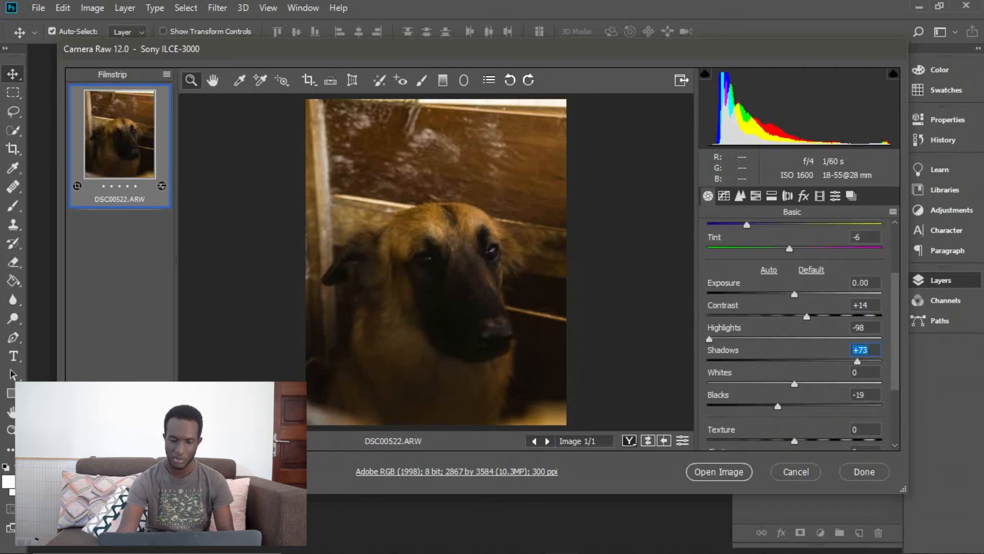
{"action": "left_click_drag", "start_coordinate": [795, 295], "coordinate": [804, 294]}
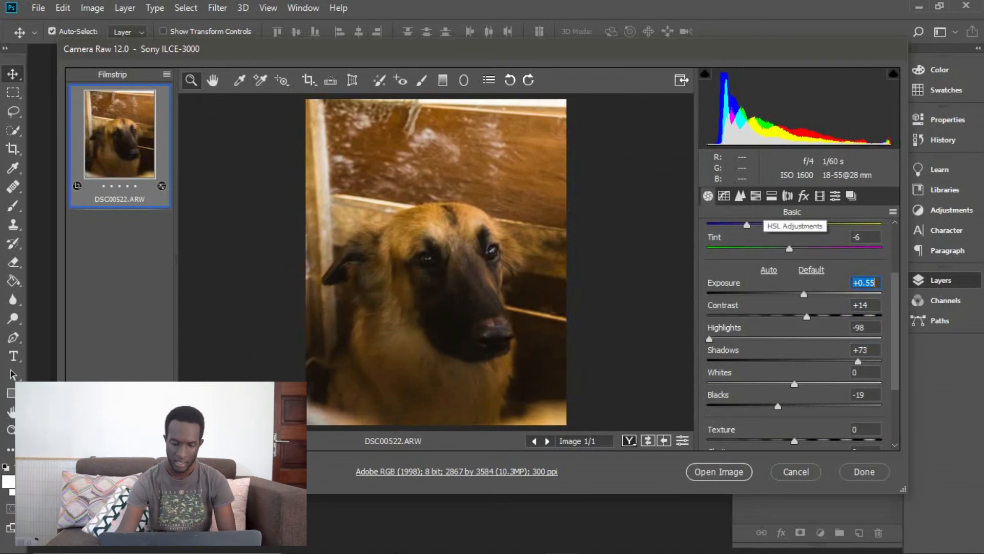
{"action": "left_click", "coordinate": [755, 195]}
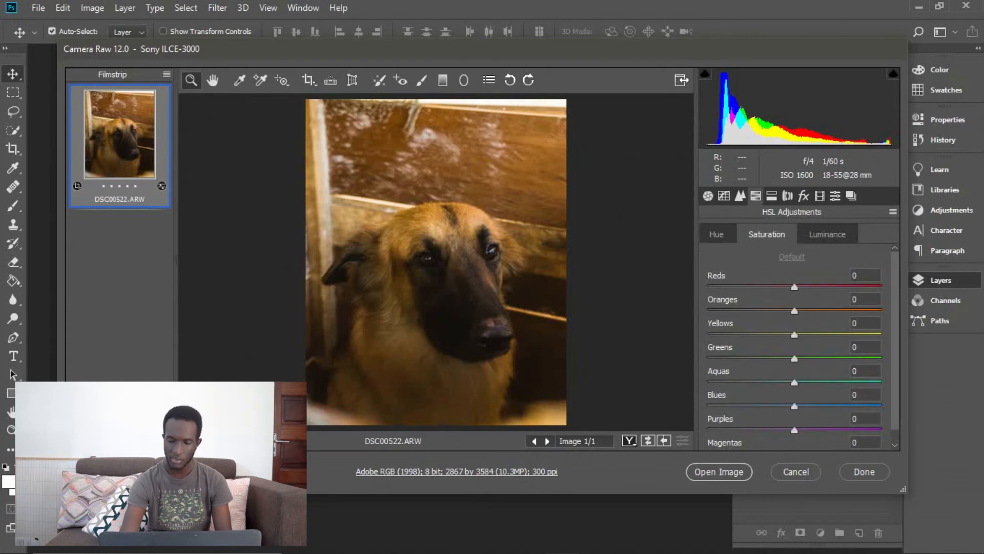
{"action": "left_click_drag", "start_coordinate": [795, 335], "coordinate": [756, 335]}
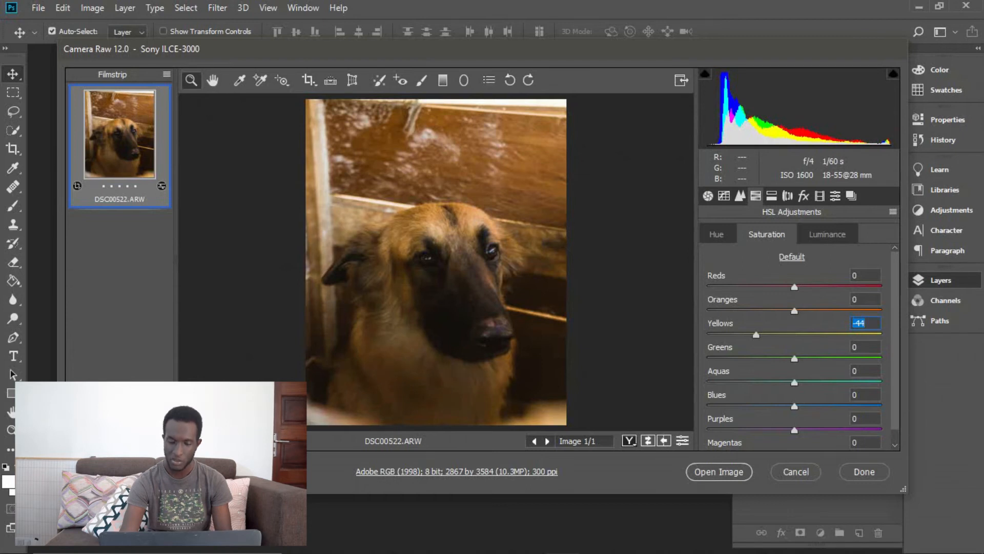
Shift the hue of the yellows toward orange, to -37
{"action": "left_click", "coordinate": [717, 235]}
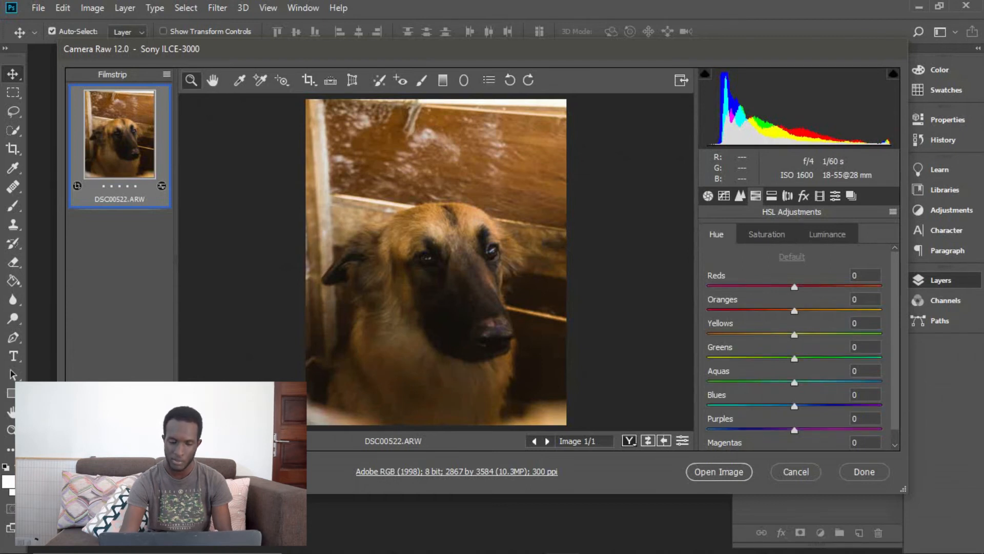
{"action": "left_click_drag", "start_coordinate": [795, 335], "coordinate": [758, 335]}
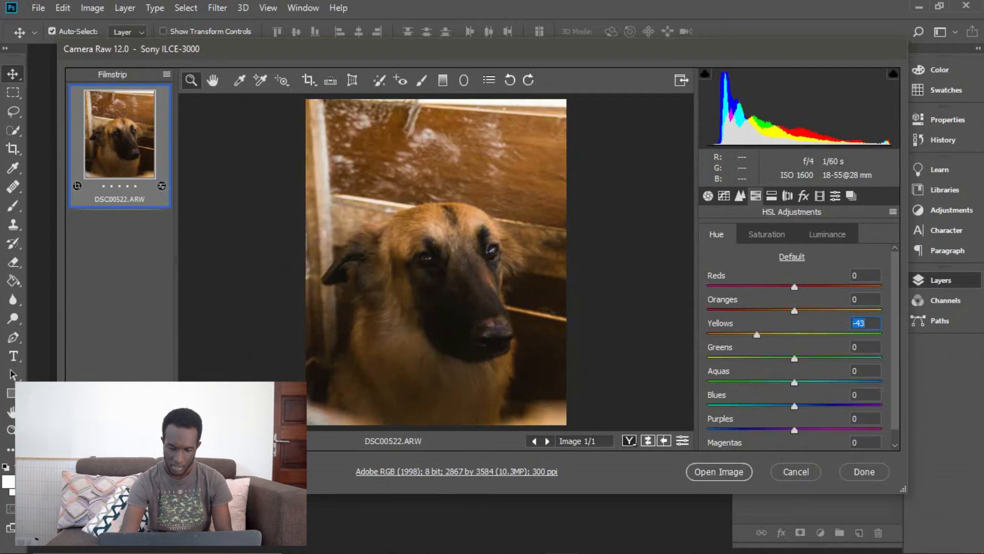
{"action": "key", "text": "Up"}
{"action": "key", "text": "Up"}
{"action": "key", "text": "Up"}
{"action": "key", "text": "Up"}
{"action": "key", "text": "Up"}
{"action": "key", "text": "Up"}
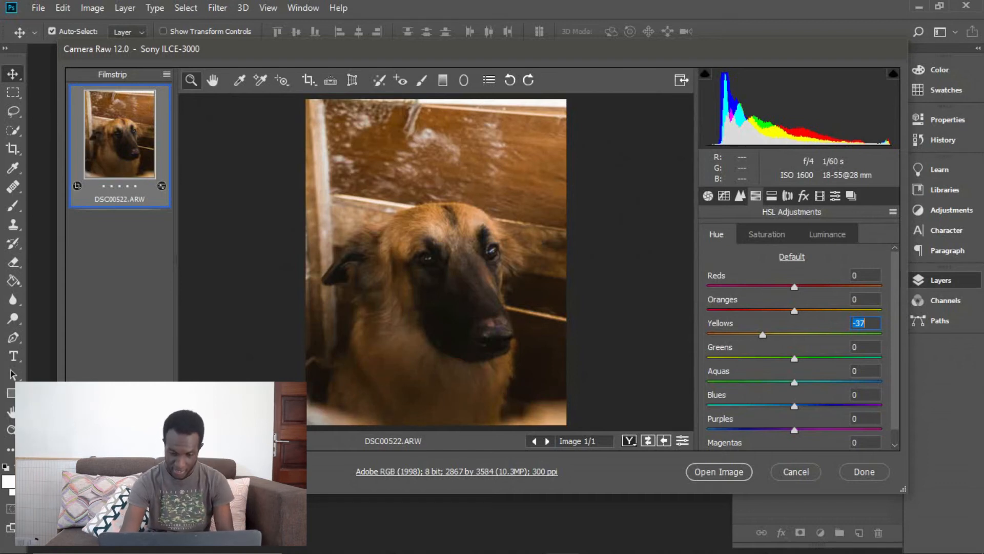
Raise the saturation of the oranges to +25 and their luminance to +28
{"action": "left_click", "coordinate": [767, 234]}
{"action": "left_click_drag", "start_coordinate": [794, 310], "coordinate": [828, 311]}
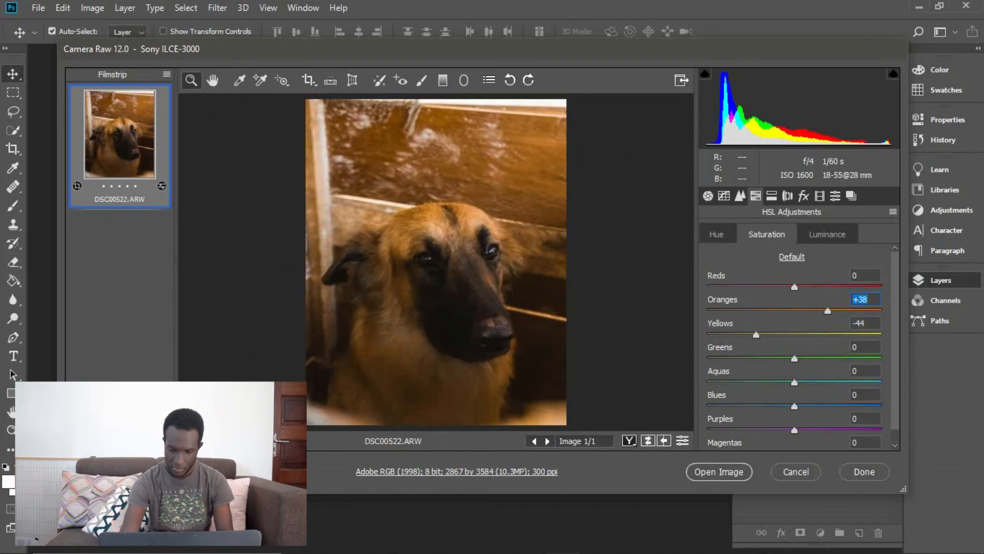
{"action": "left_click_drag", "start_coordinate": [828, 311], "coordinate": [816, 311]}
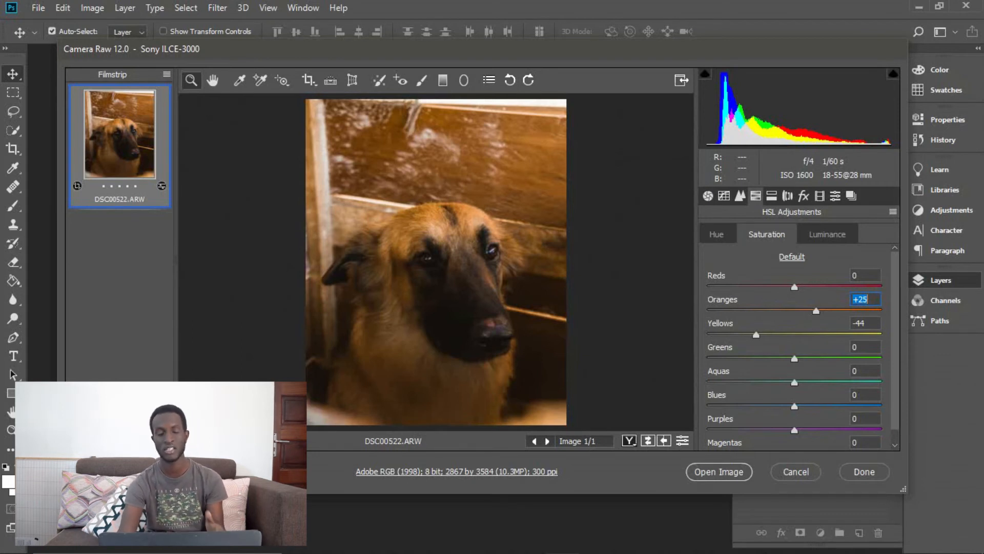
{"action": "left_click", "coordinate": [827, 234]}
{"action": "double_click", "coordinate": [855, 299]}
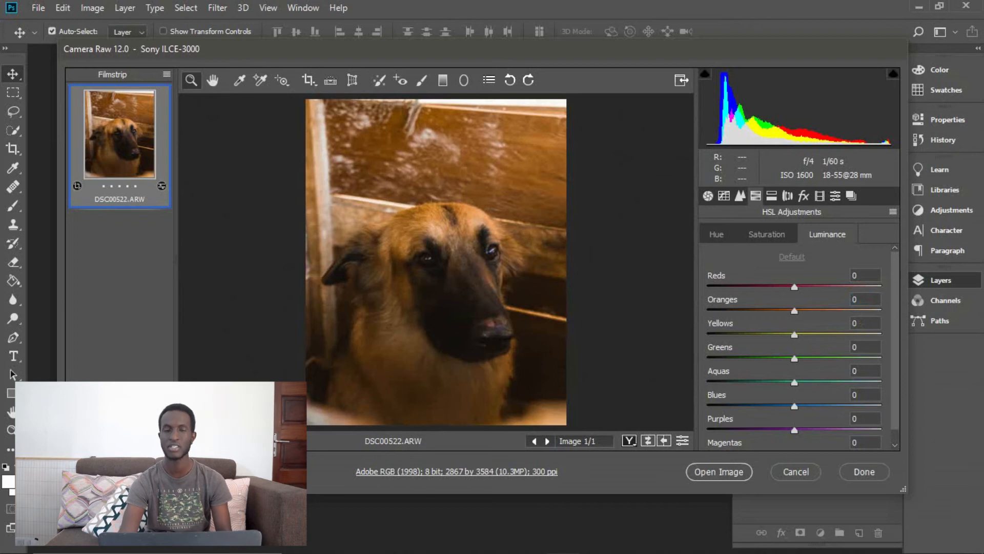
{"action": "left_click_drag", "start_coordinate": [795, 311], "coordinate": [820, 311]}
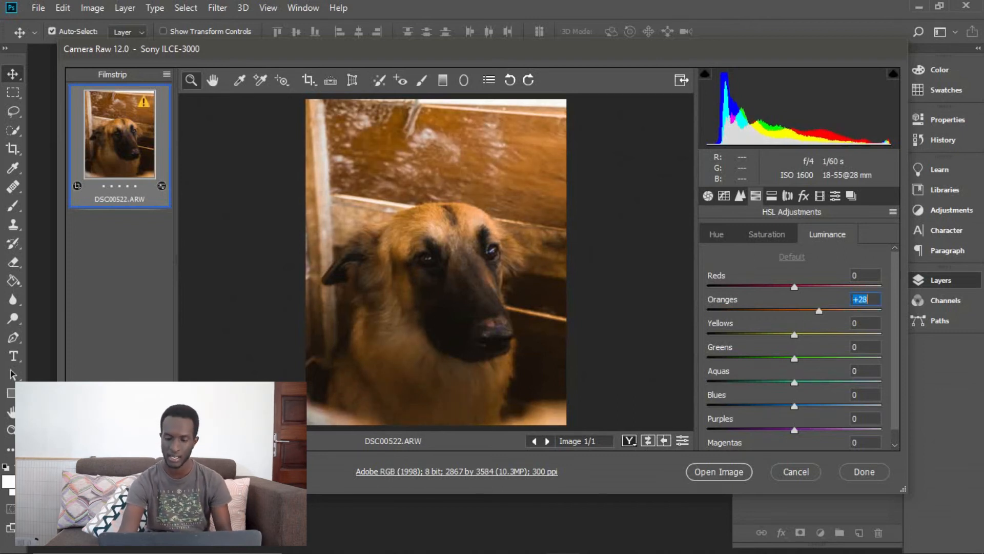
{"action": "key", "text": "Up"}
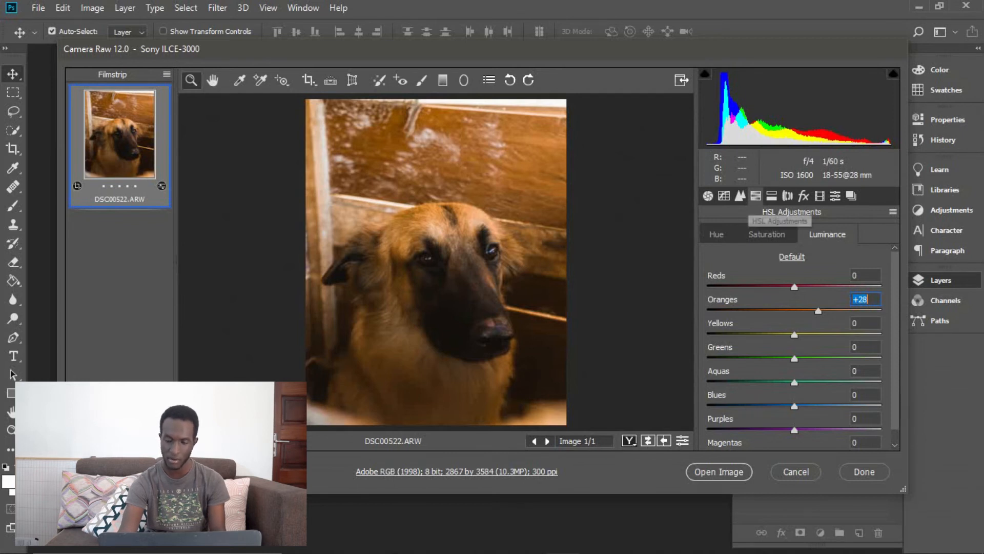
Reduce the saturation of the blues to -100
{"action": "left_click", "coordinate": [771, 195]}
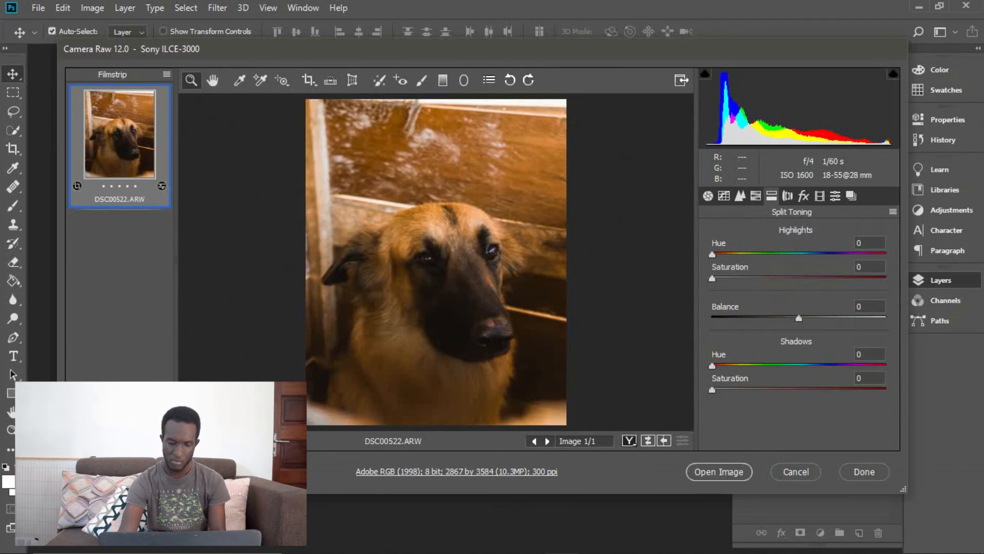
{"action": "left_click", "coordinate": [756, 195]}
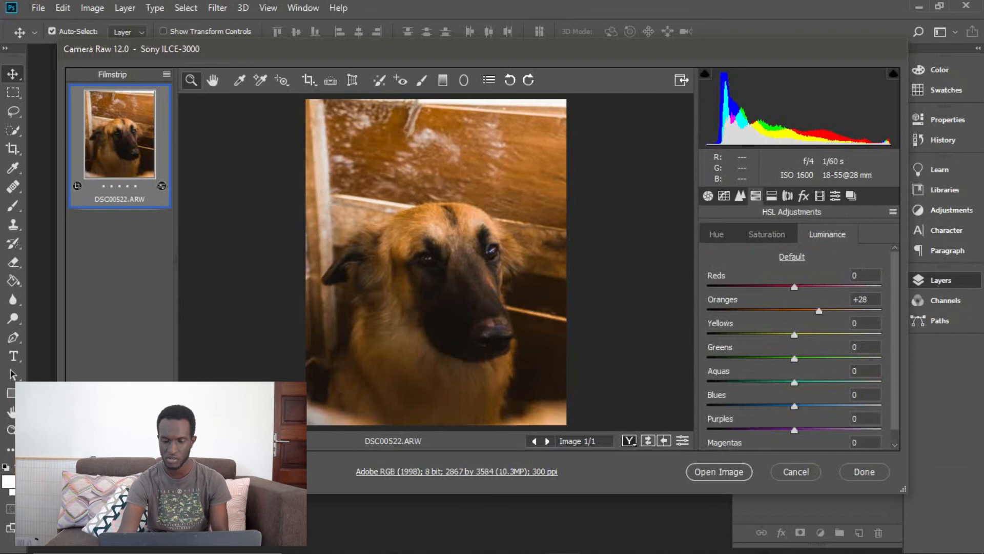
{"action": "left_click", "coordinate": [767, 234]}
{"action": "left_click_drag", "start_coordinate": [795, 406], "coordinate": [708, 406]}
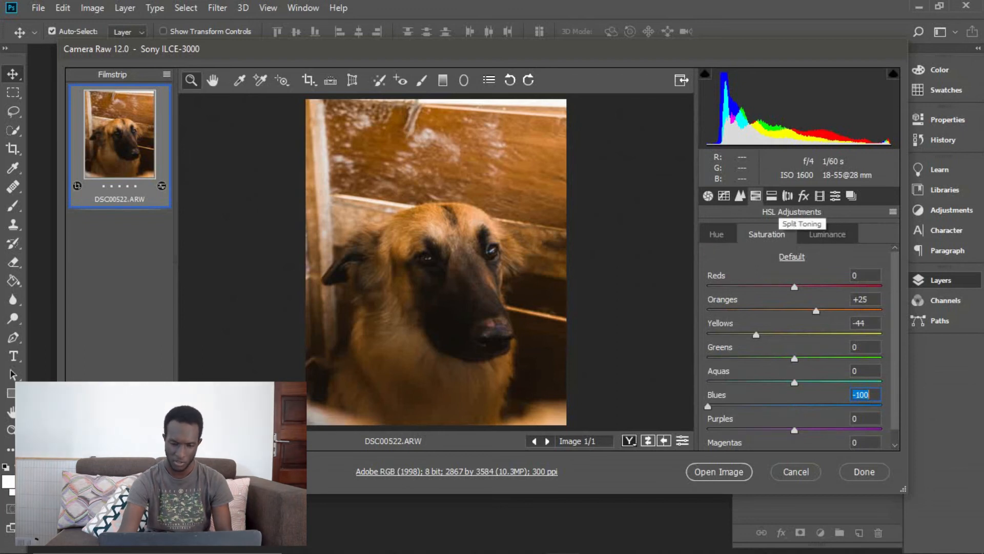
Add film grain with an amount of 15 and open the edited raw photo in Photoshop
{"action": "left_click", "coordinate": [772, 195]}
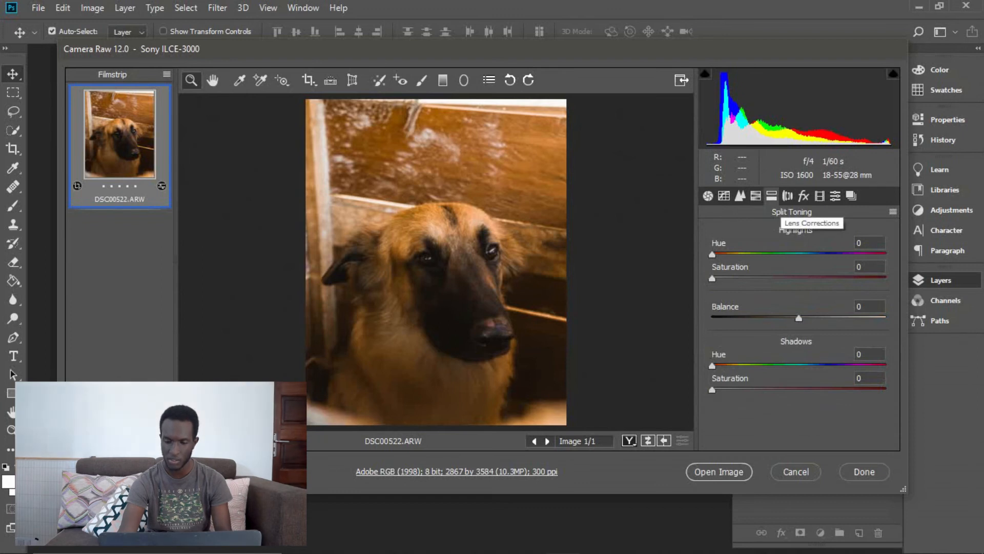
{"action": "left_click", "coordinate": [787, 196]}
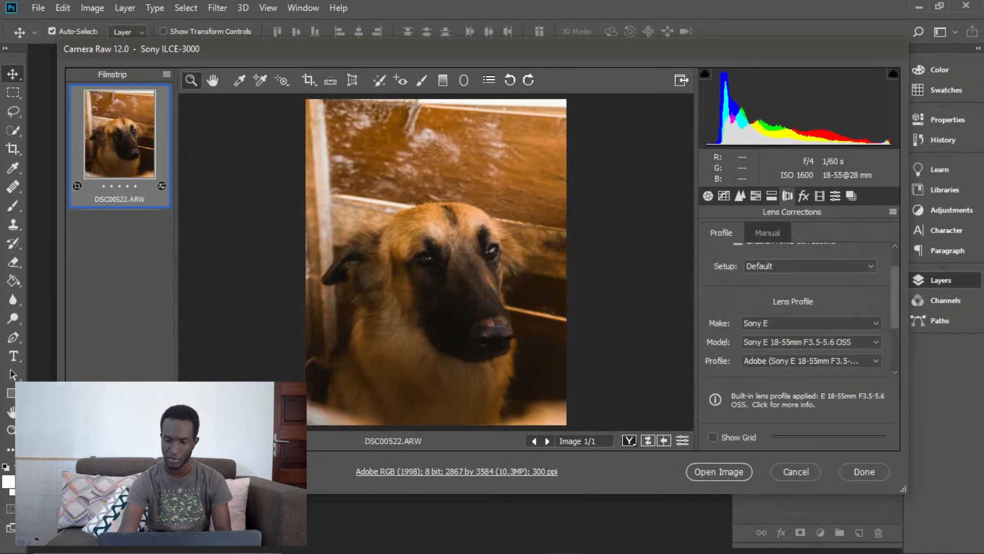
{"action": "left_click", "coordinate": [804, 195]}
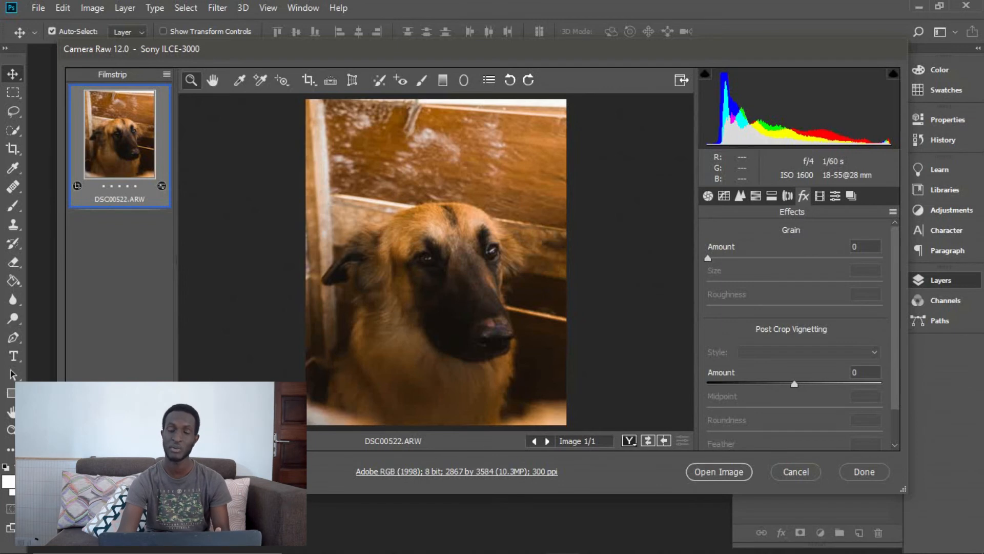
{"action": "left_click_drag", "start_coordinate": [708, 258], "coordinate": [734, 258]}
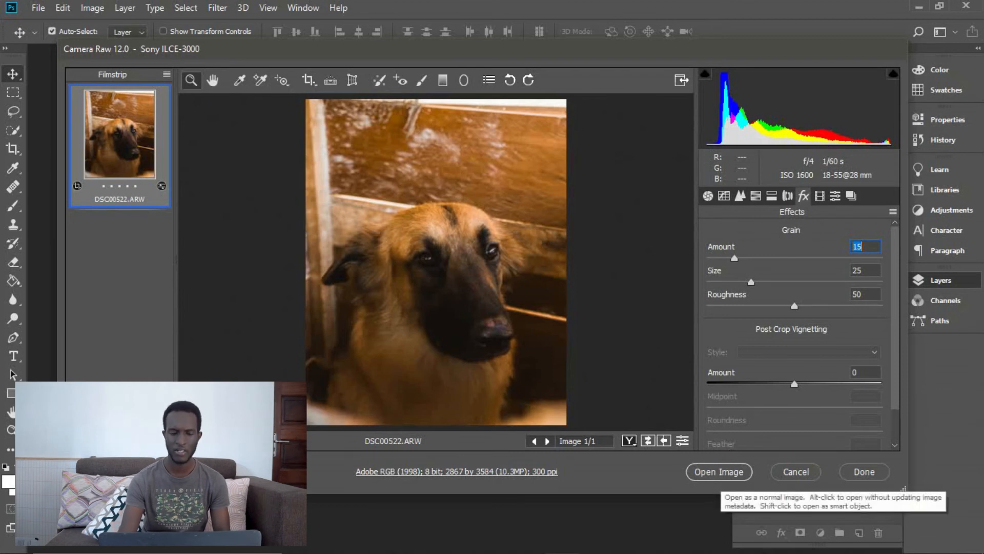
{"action": "left_click", "coordinate": [719, 471]}
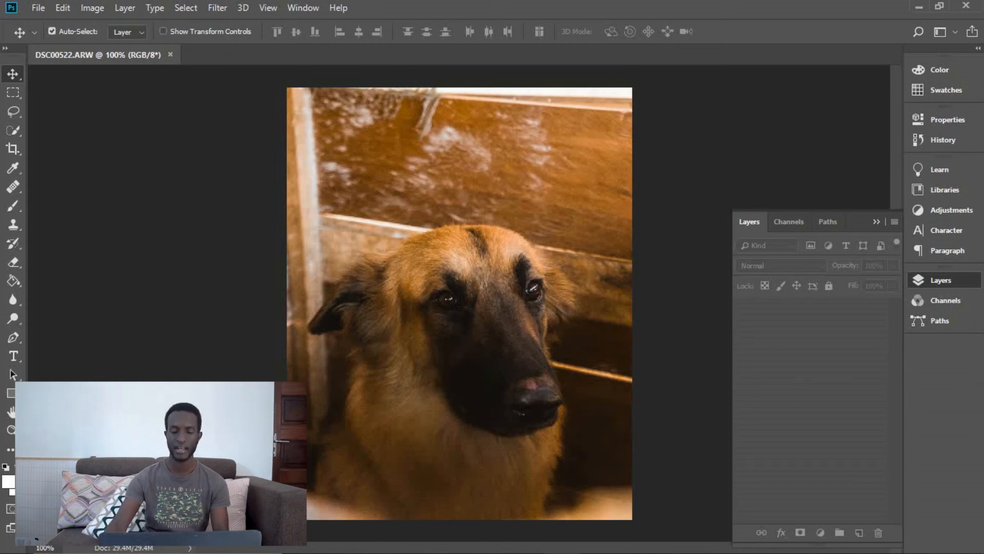
Place the embedded image abstract-background-orange-tones_1160-600 from the Assets folder and enlarge it to span most of the dog photo
{"action": "left_click", "coordinate": [38, 8]}
{"action": "left_click", "coordinate": [76, 281]}
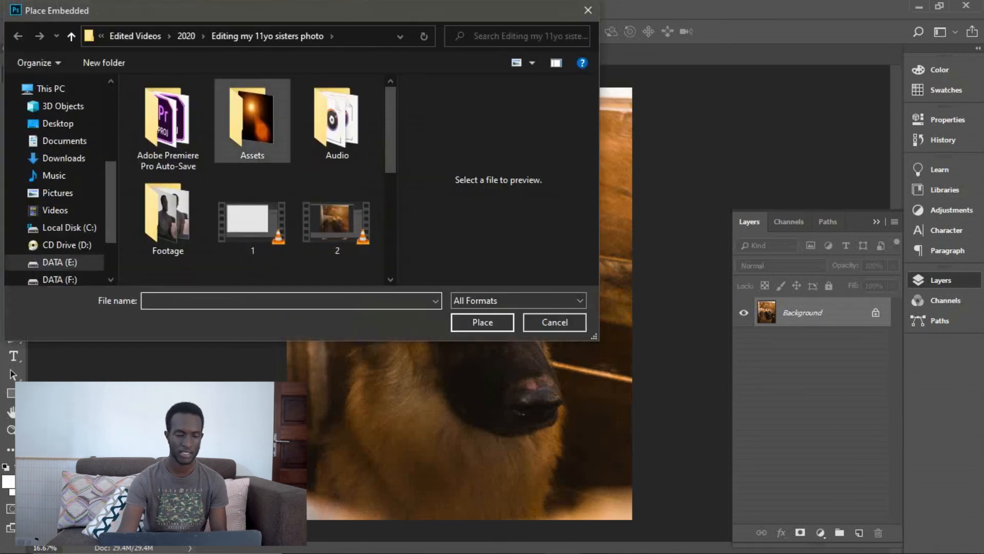
{"action": "left_click", "coordinate": [252, 121]}
{"action": "double_click", "coordinate": [252, 121]}
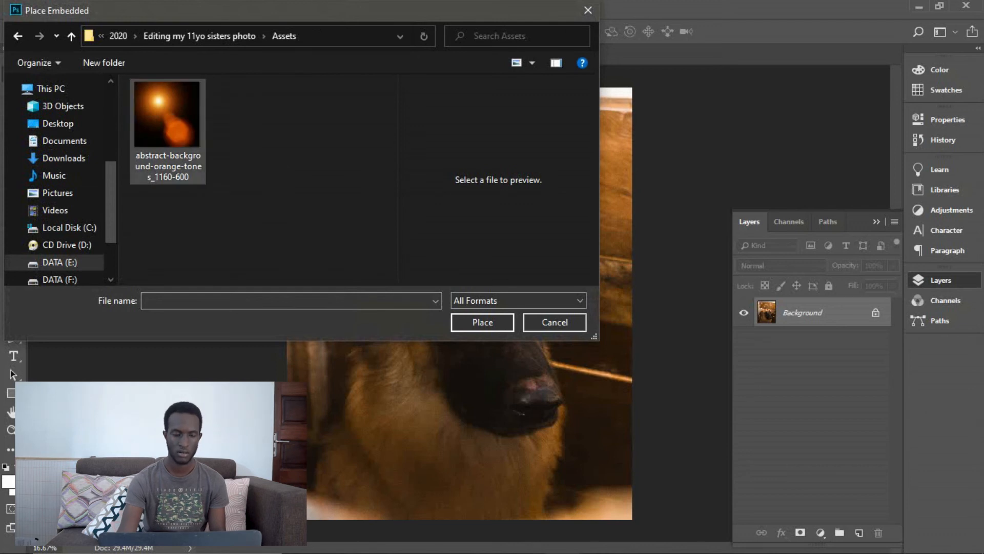
{"action": "double_click", "coordinate": [168, 118]}
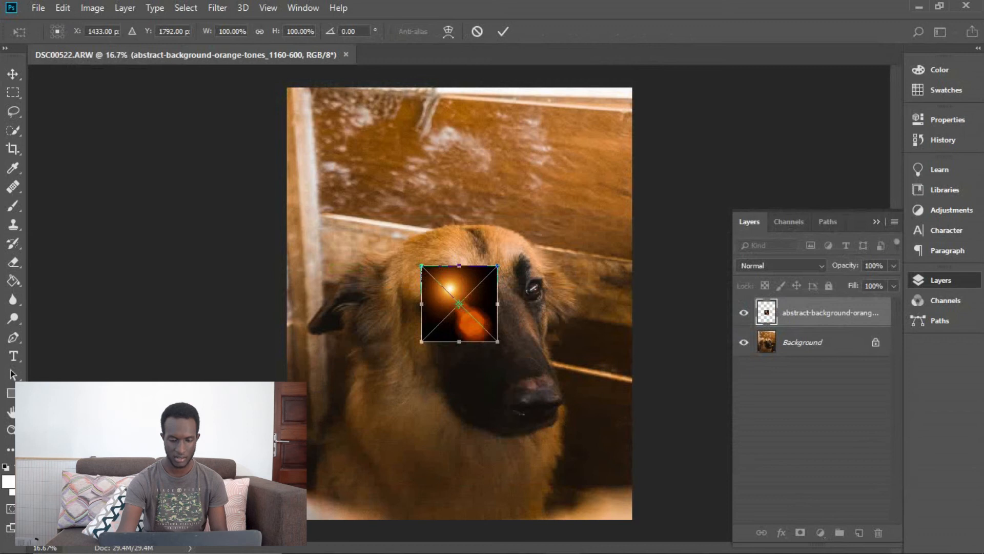
{"action": "left_click_drag", "start_coordinate": [498, 341], "coordinate": [572, 416]}
{"action": "key", "text": "Return"}
Set the flare layer's blend mode to Screen and move its bright spot to just above the dog's head
{"action": "left_click", "coordinate": [780, 266]}
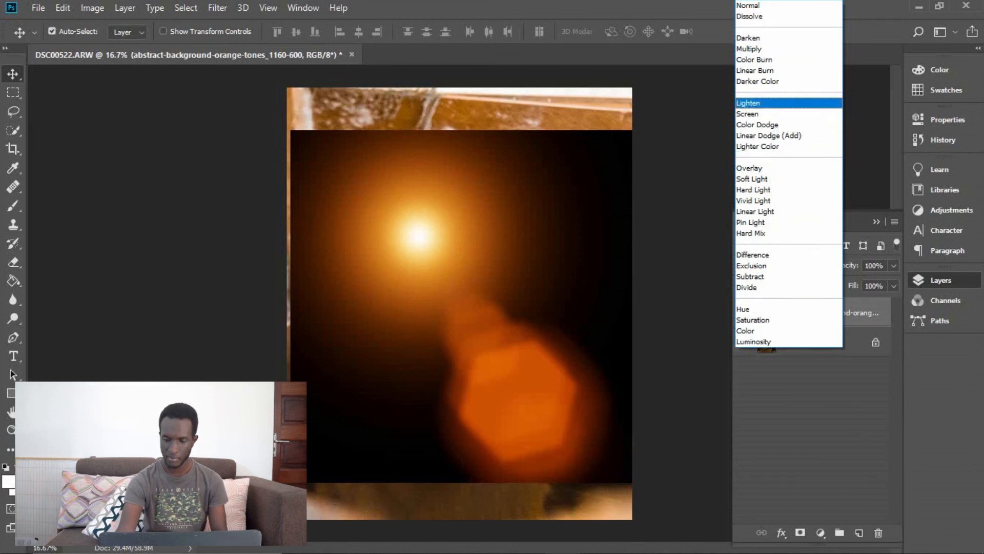
{"action": "left_click", "coordinate": [753, 114]}
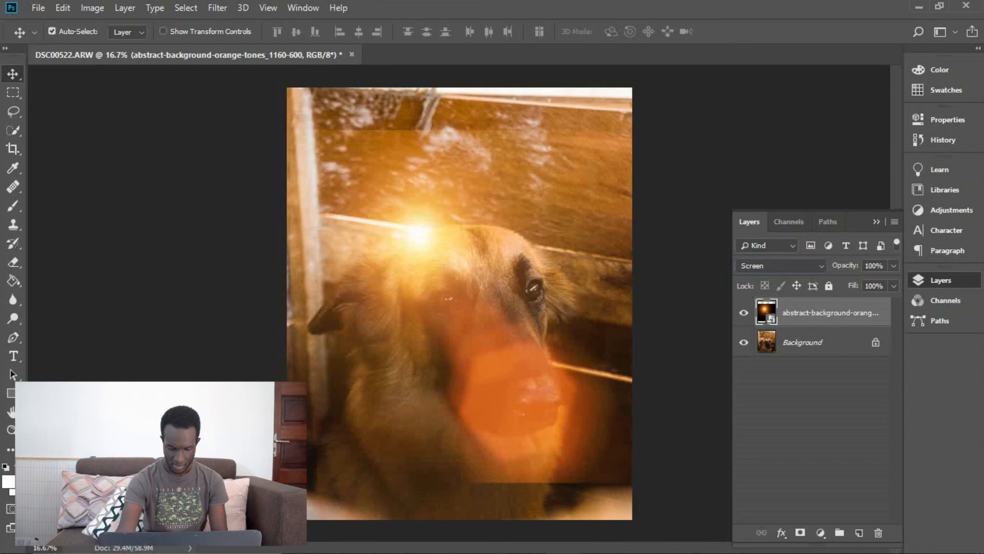
{"action": "left_click_drag", "start_coordinate": [450, 177], "coordinate": [535, 130]}
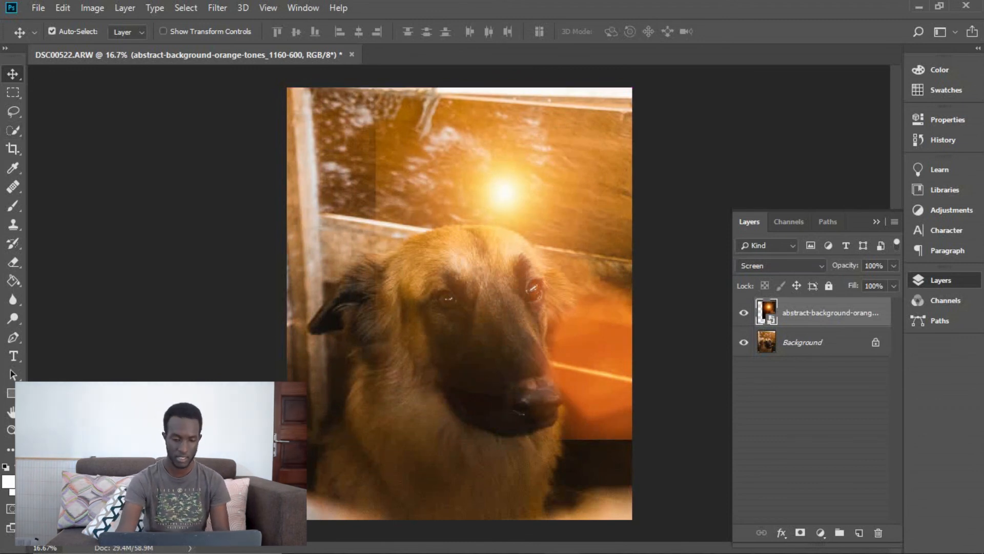
Add a layer mask to the flare layer and set the brush's foreground colour to black, 000000
{"action": "key", "text": "b"}
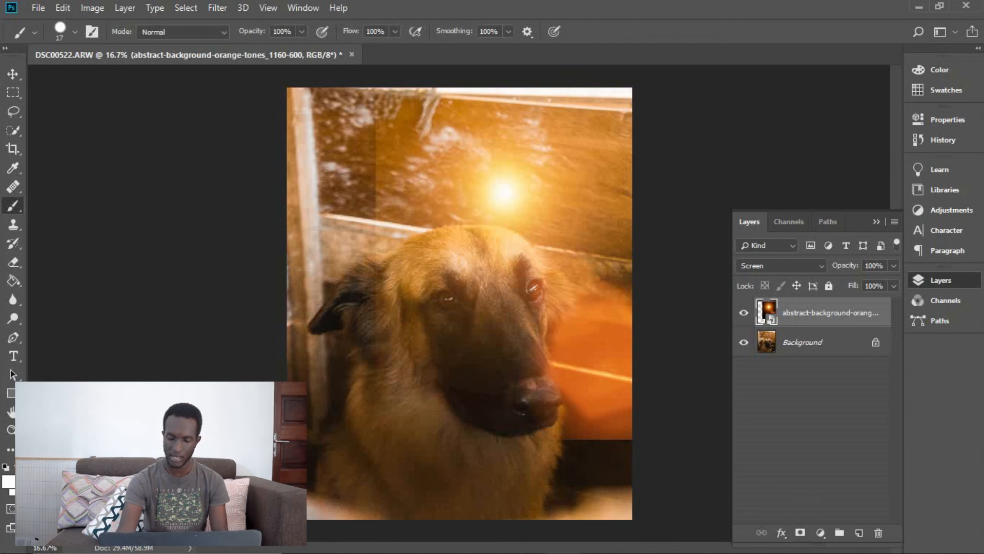
{"action": "left_click", "coordinate": [800, 533]}
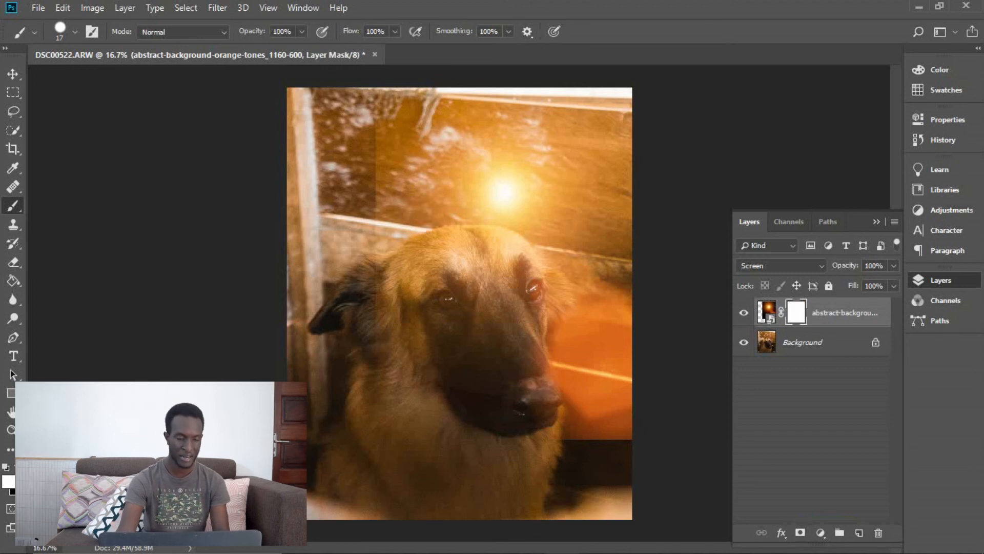
{"action": "left_click", "coordinate": [9, 481]}
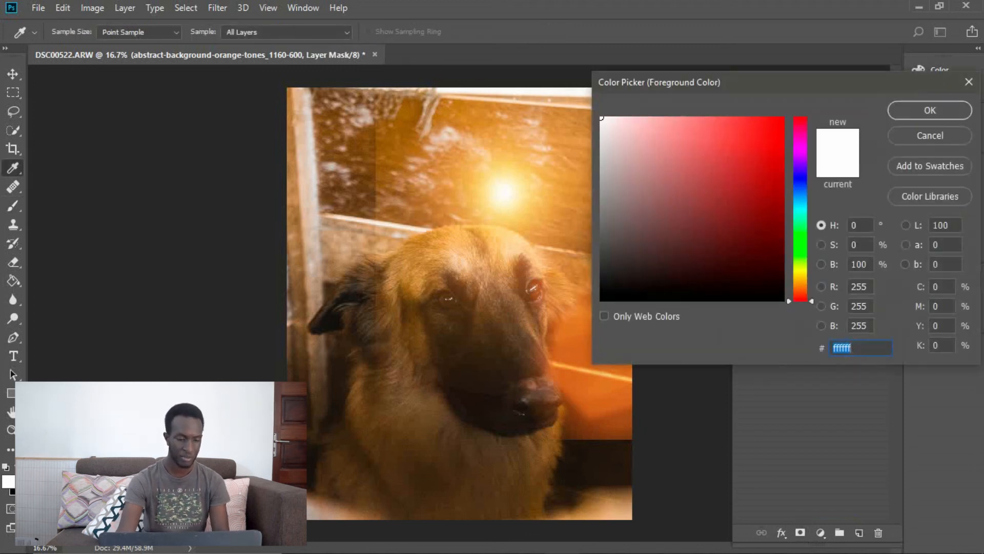
{"action": "type", "text": "000000"}
{"action": "key", "text": "Return"}
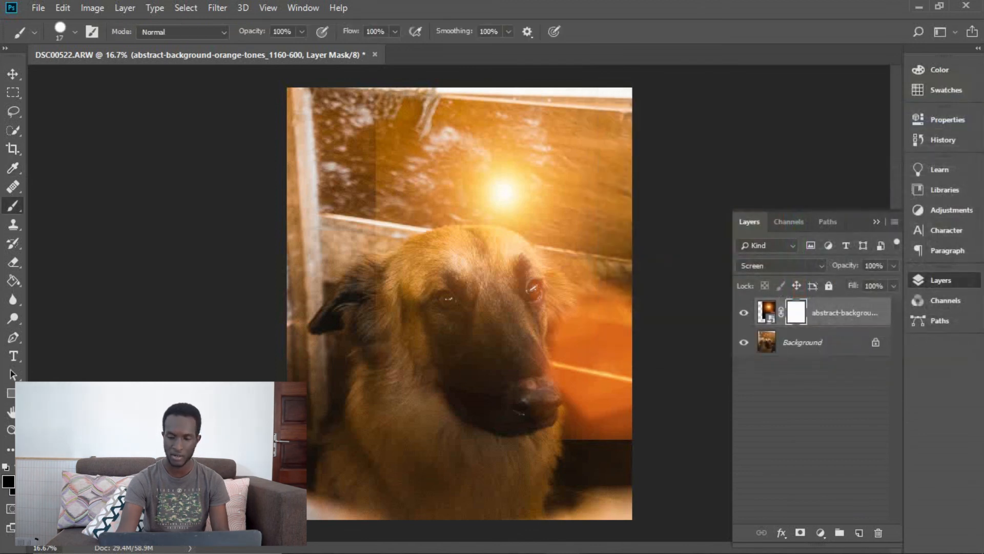
Set the brush to a soft round tip with 0% hardness and a size of 94 px
{"action": "left_click", "coordinate": [75, 32]}
{"action": "left_click_drag", "start_coordinate": [172, 112], "coordinate": [80, 112]}
{"action": "left_click_drag", "start_coordinate": [87, 78], "coordinate": [122, 78]}
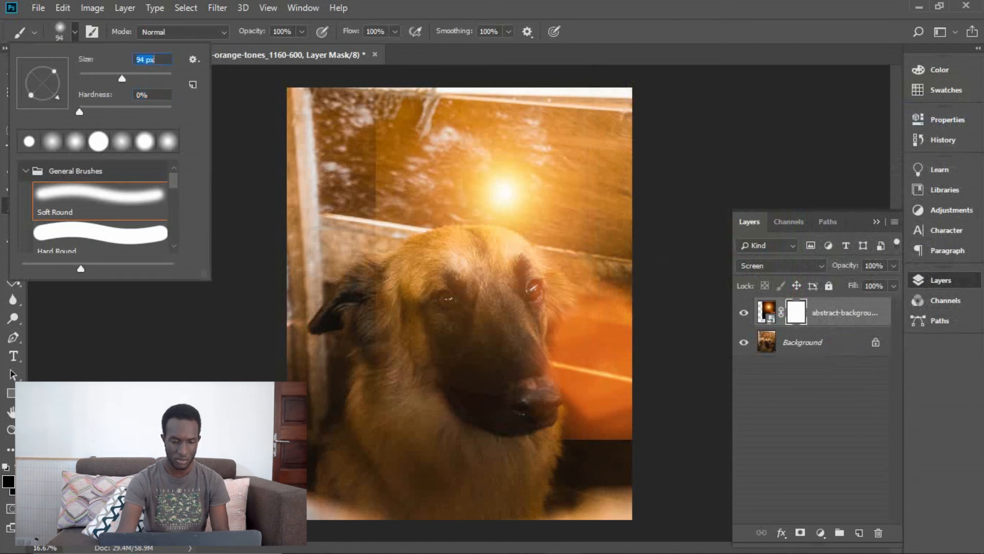
{"action": "key", "text": "Return"}
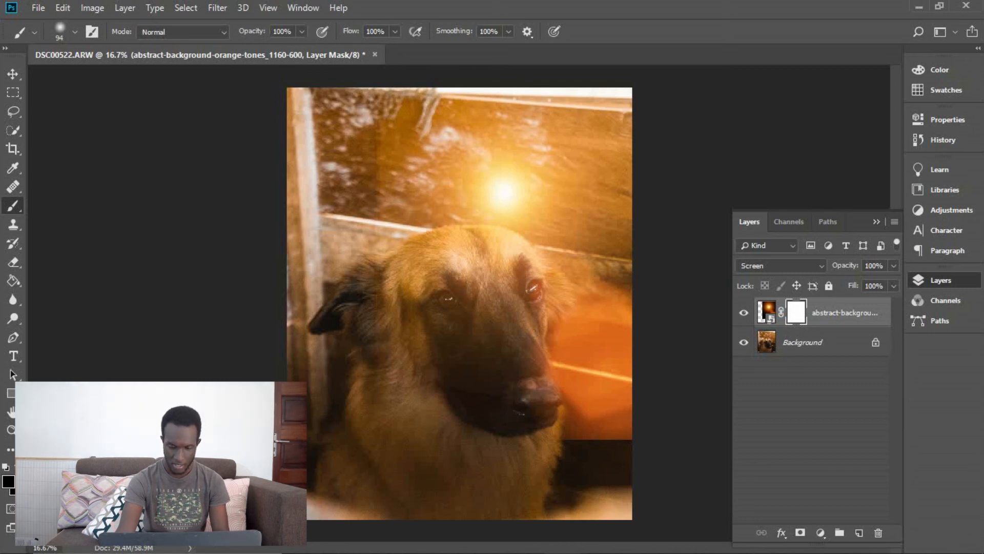
Try to paint out the flare image's hard edges on the layer mask, and undo the brush strokes
{"action": "left_click_drag", "start_coordinate": [563, 436], "coordinate": [626, 438]}
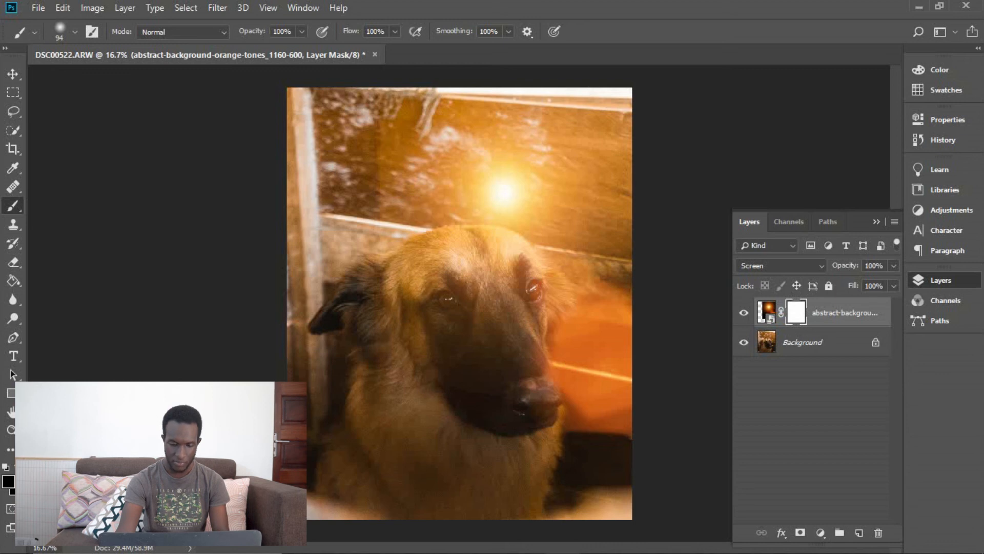
{"action": "left_click_drag", "start_coordinate": [564, 425], "coordinate": [553, 405]}
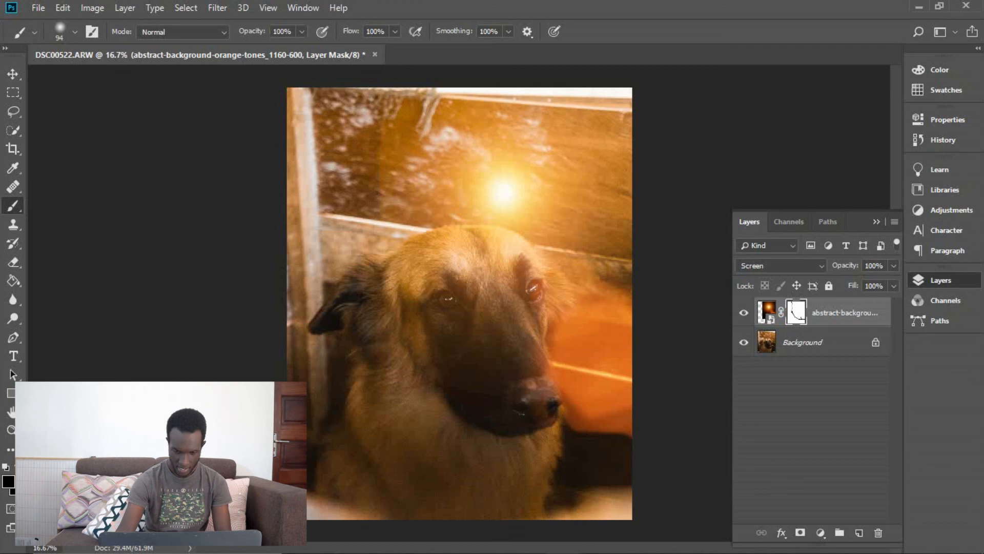
{"action": "key", "text": "ctrl+z"}
{"action": "key", "text": "ctrl+z"}
{"action": "key", "text": "ctrl+z"}
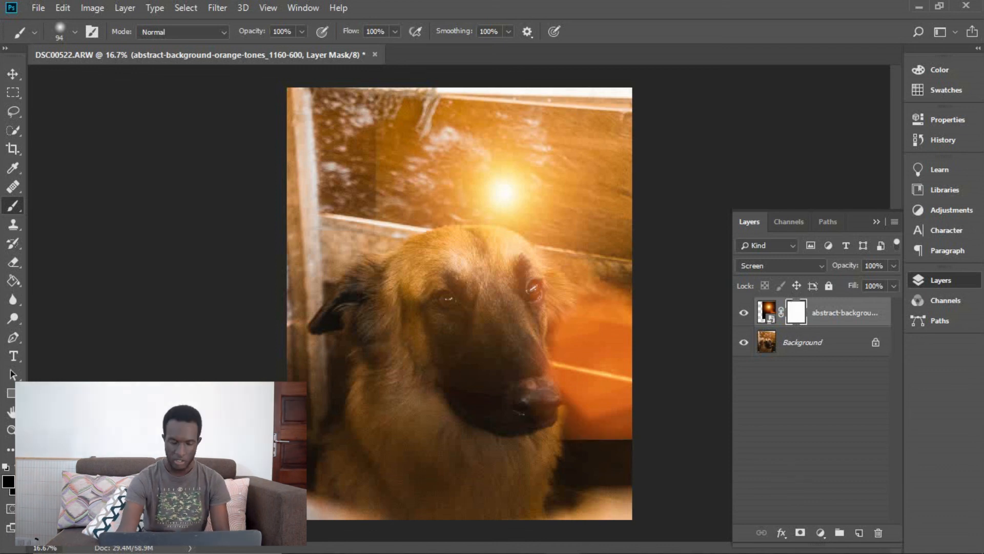
Set the soft round brush's size to 174 px and paint out the flare image's hard edges on its layer mask
{"action": "left_click", "coordinate": [75, 32]}
{"action": "type", "text": "174"}
{"action": "key", "text": "Return"}
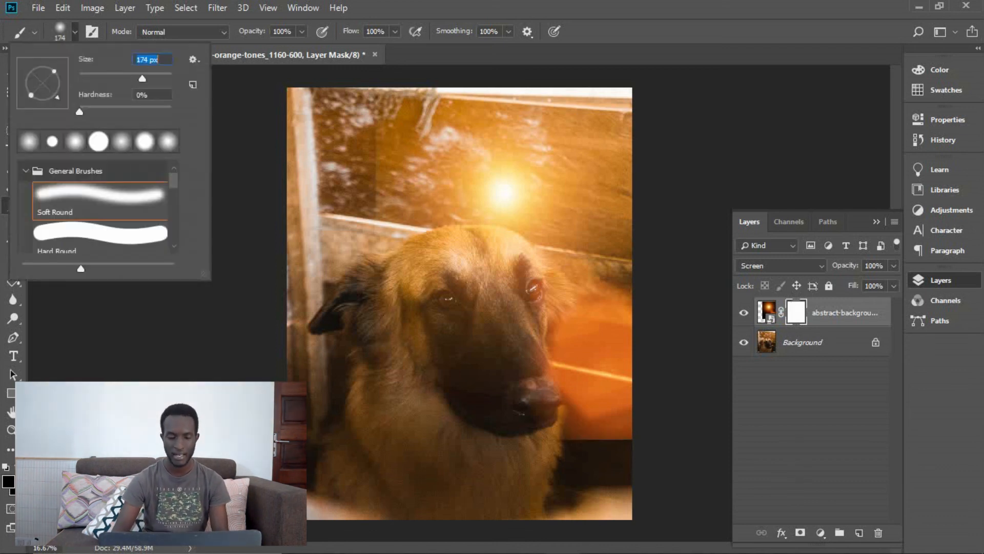
{"action": "key", "text": "Return"}
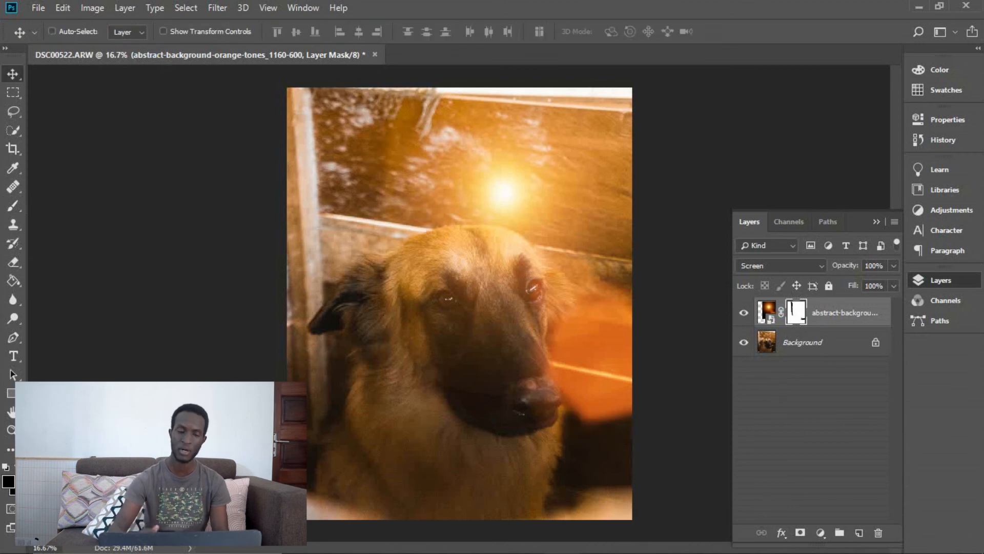
Apply the Camera Raw filter to the Background layer with Exposure at +0.55 and the Highlights lowered
{"action": "key", "text": "ctrl+shift+a"}
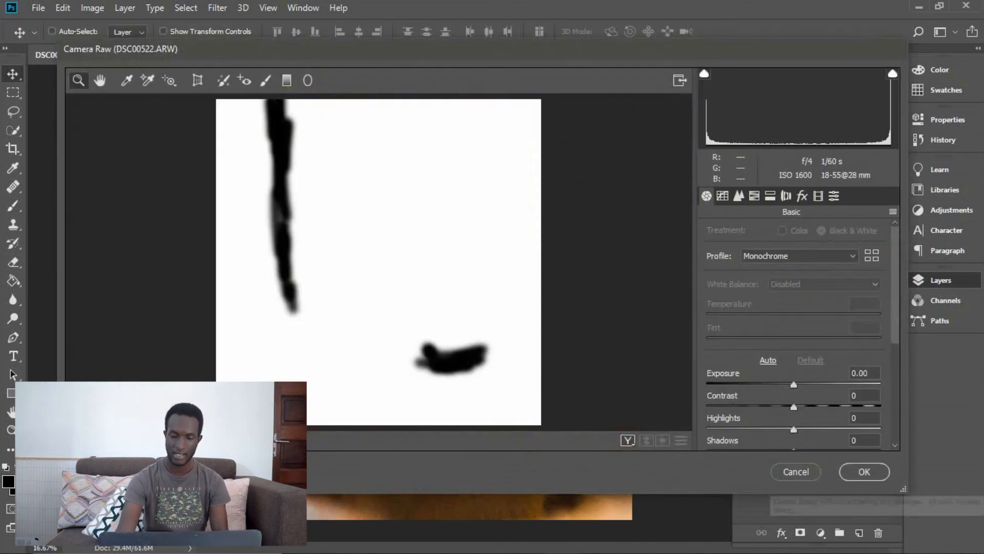
{"action": "key", "text": "Escape"}
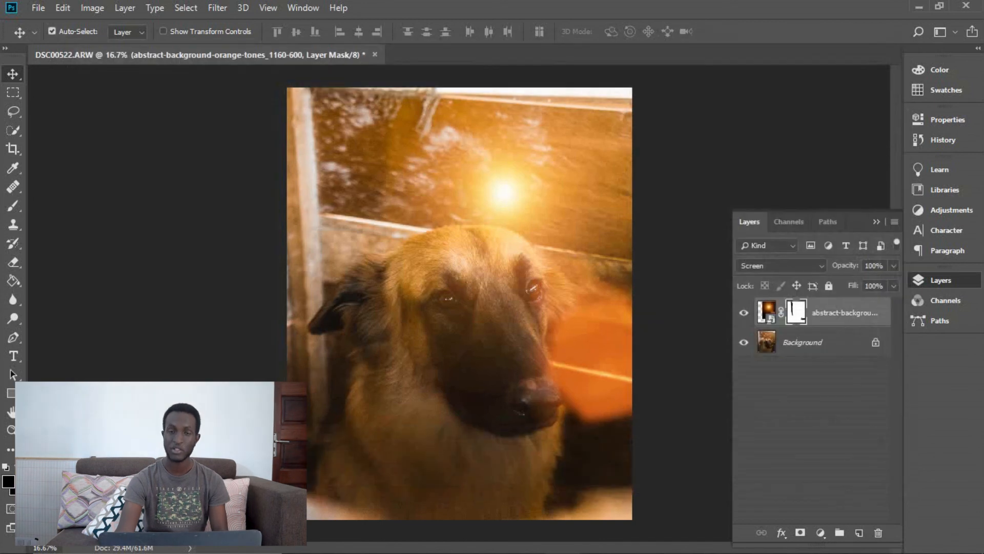
{"action": "left_click", "coordinate": [803, 342]}
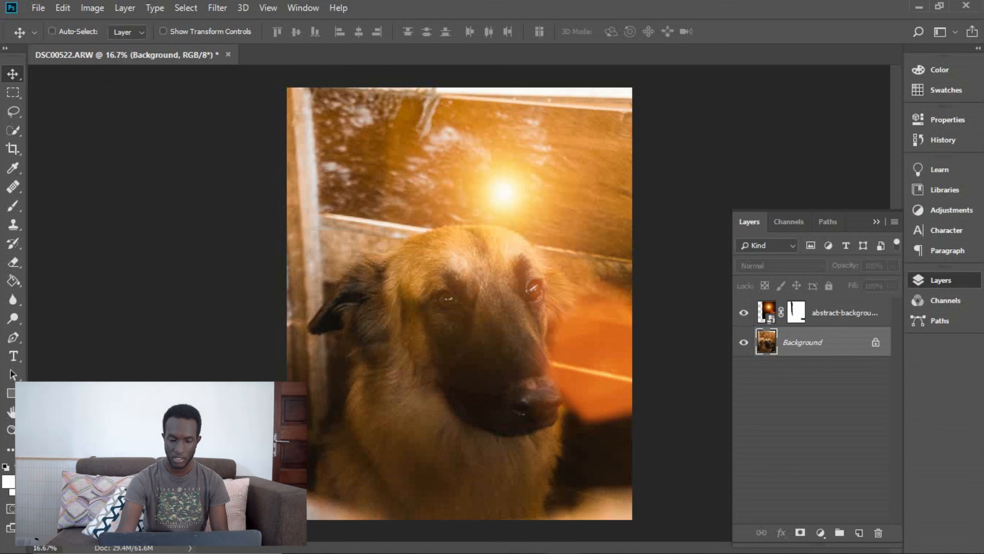
{"action": "key", "text": "ctrl+shift+a"}
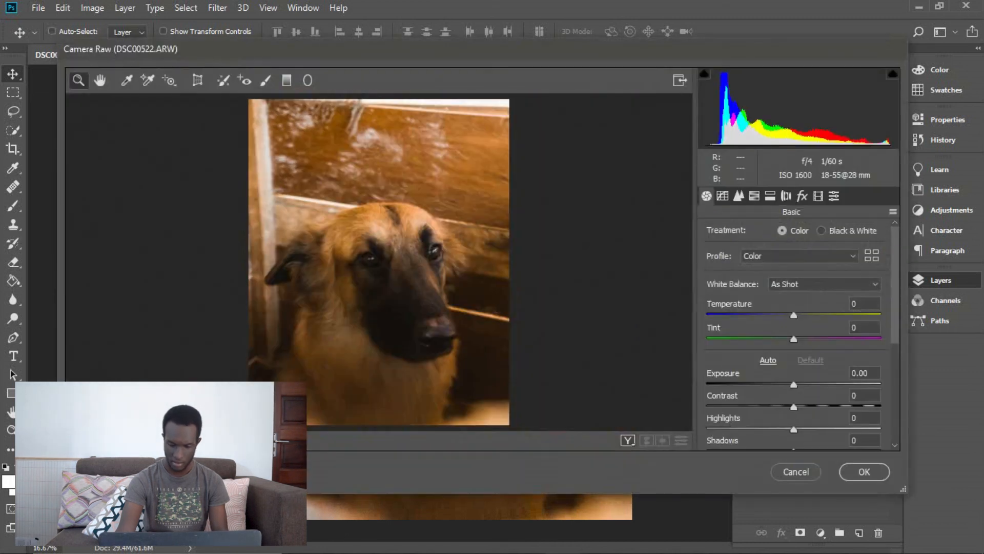
{"action": "left_click_drag", "start_coordinate": [794, 385], "coordinate": [803, 385]}
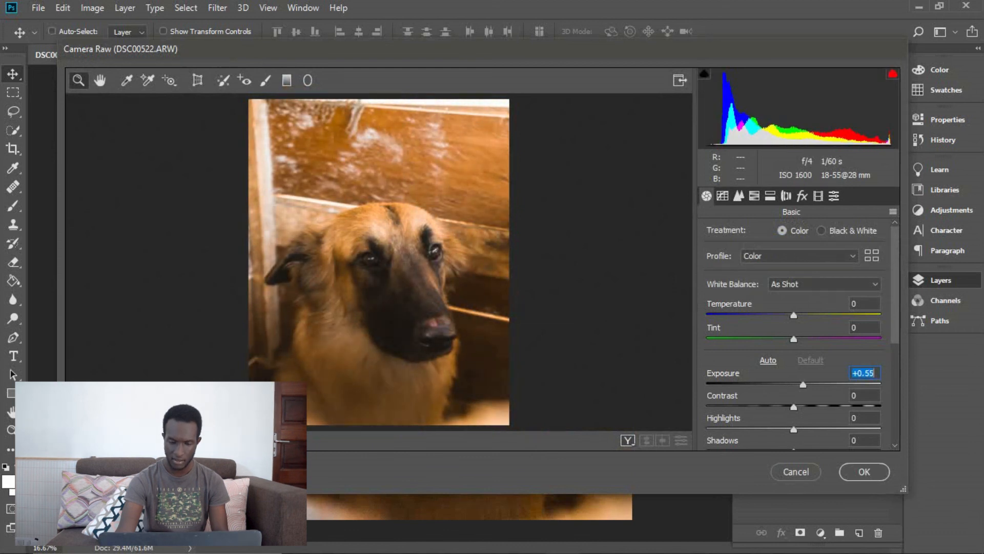
{"action": "left_click_drag", "start_coordinate": [794, 430], "coordinate": [769, 430]}
{"action": "left_click", "coordinate": [864, 471]}
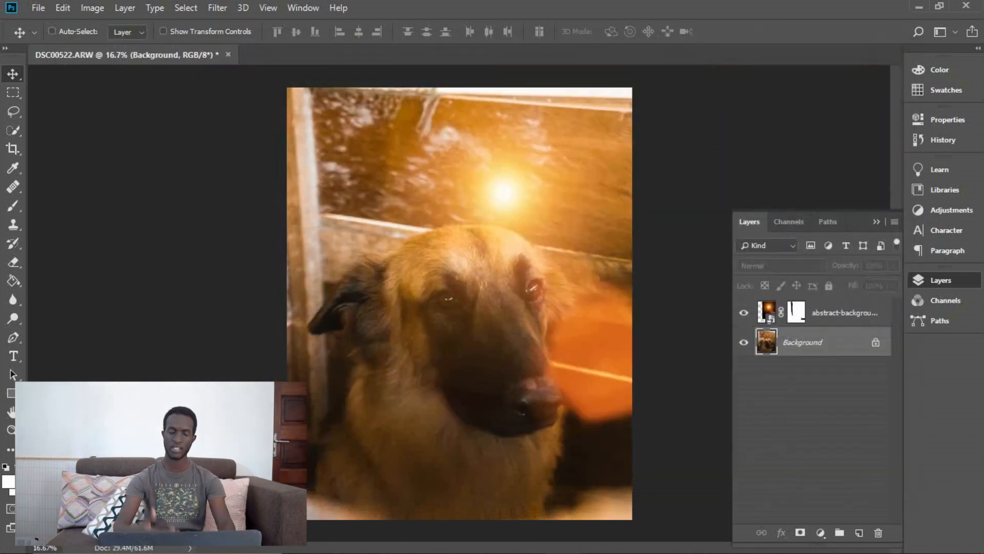